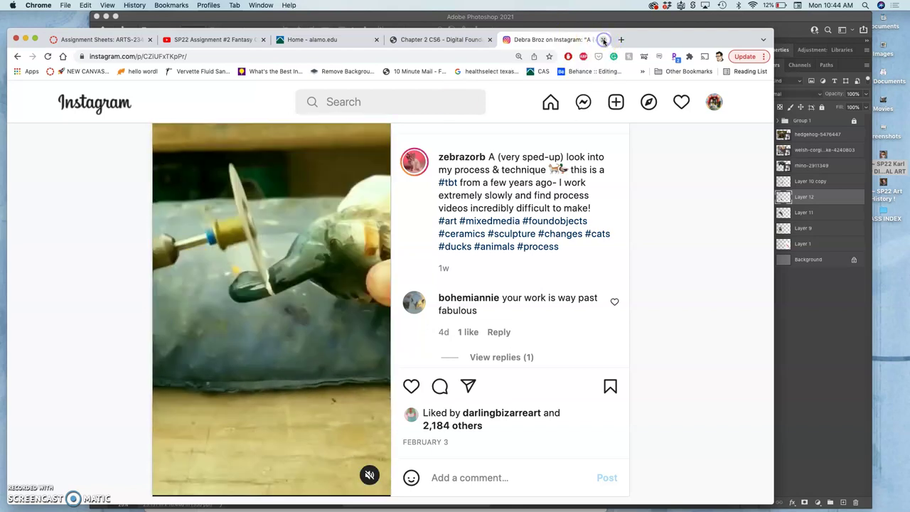
Step: Close the Instagram page and switch to the creature composite in Photoshop, showing the whole creature
click(603, 41)
click(500, 16)
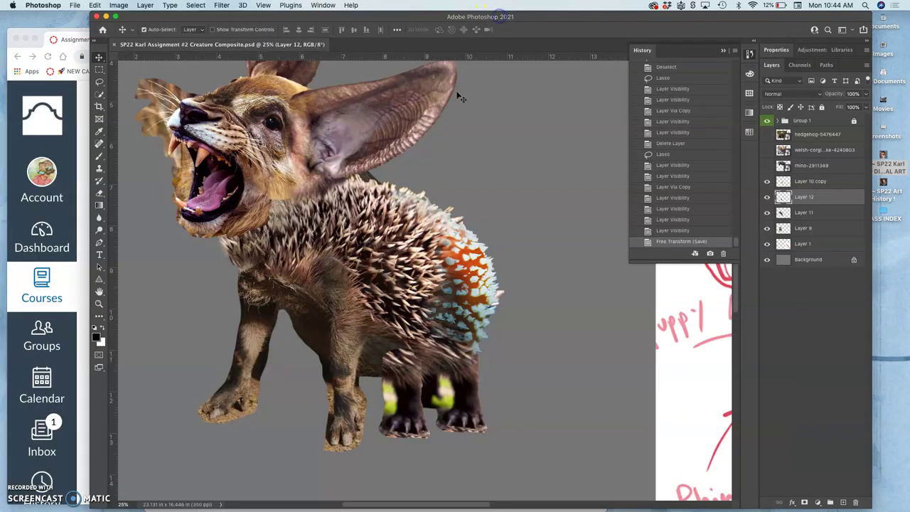
scroll(415, 162, up, 2)
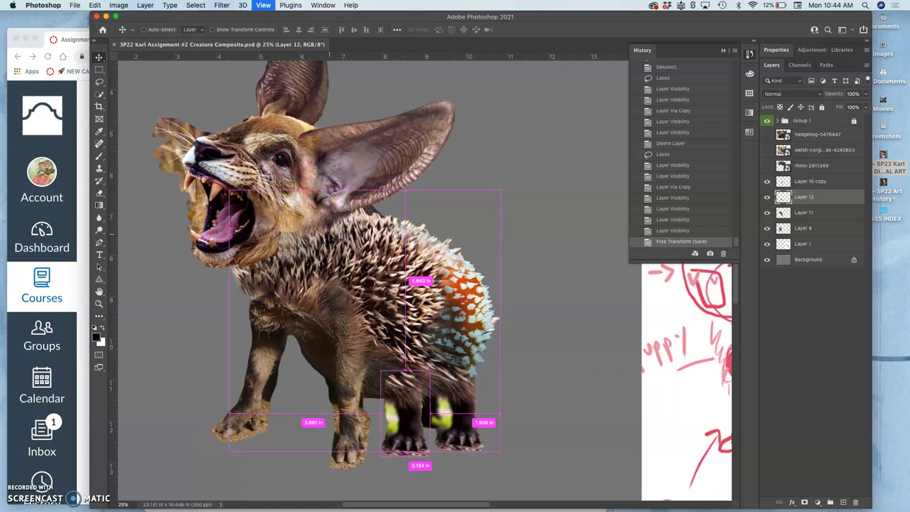
key(super+minus)
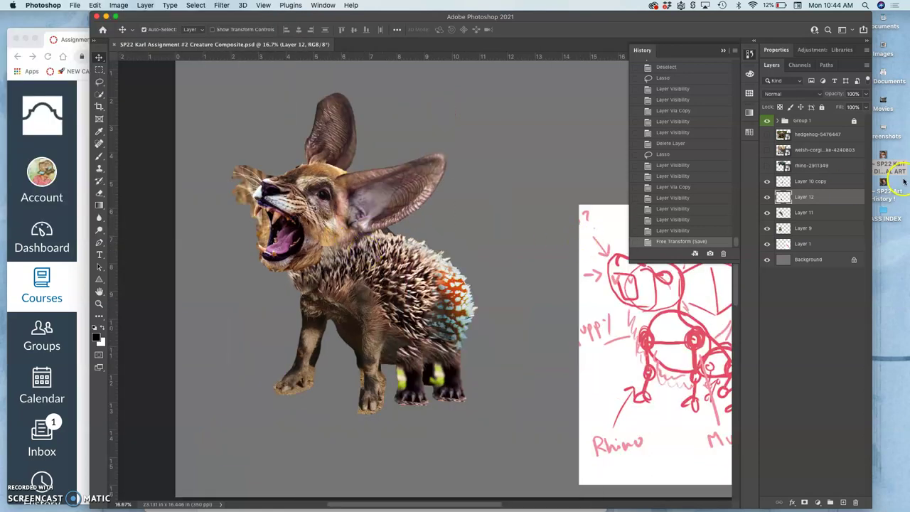
Step: Duplicate the orange-and-blue patch layer "Layer 10 copy" and move the duplicate onto the creature's neck
click(807, 182)
click(767, 182)
click(766, 182)
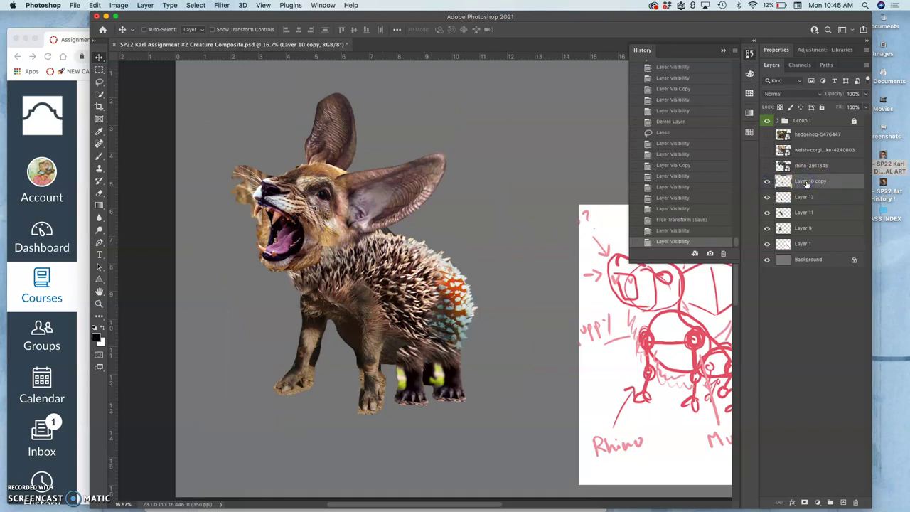
key(super+j)
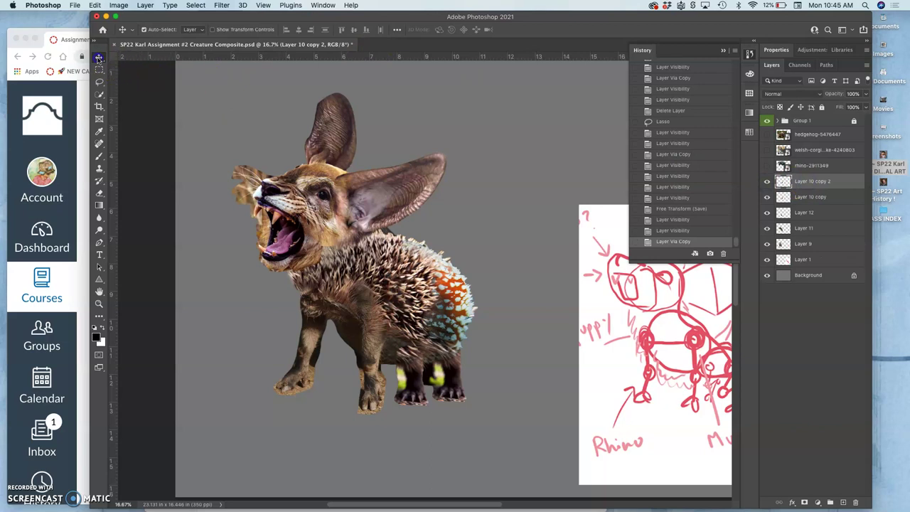
drag(462, 288, 351, 253)
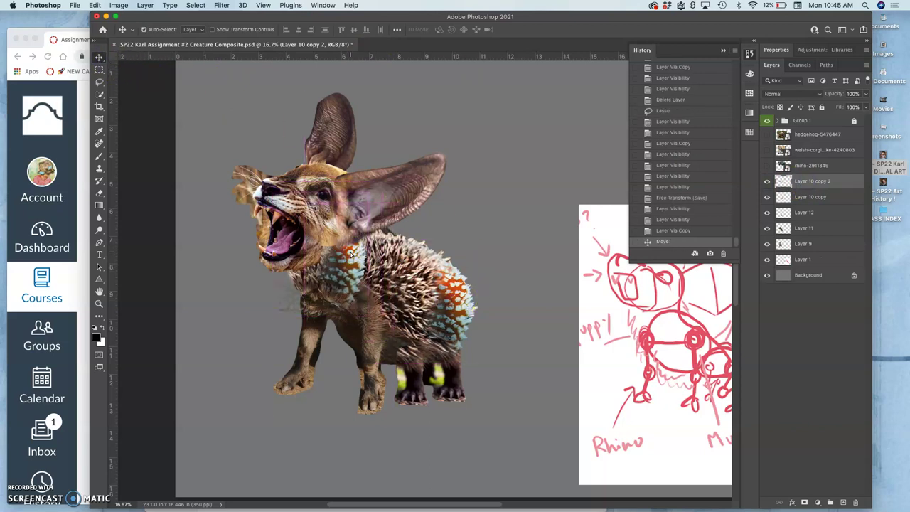
Step: Rotate the neck patch about 47° and warp its lower edge outward to wrap around the creature's neck and chest
key(super+t)
drag(382, 244, 351, 264)
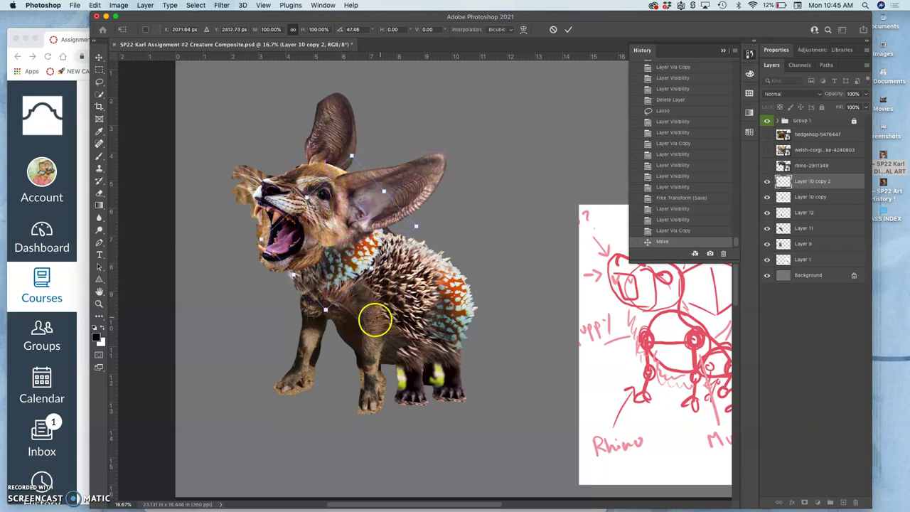
key(super+equal)
key(super+equal)
scroll(270, 321, left, 2)
scroll(270, 322, left, 2)
right_click(306, 236)
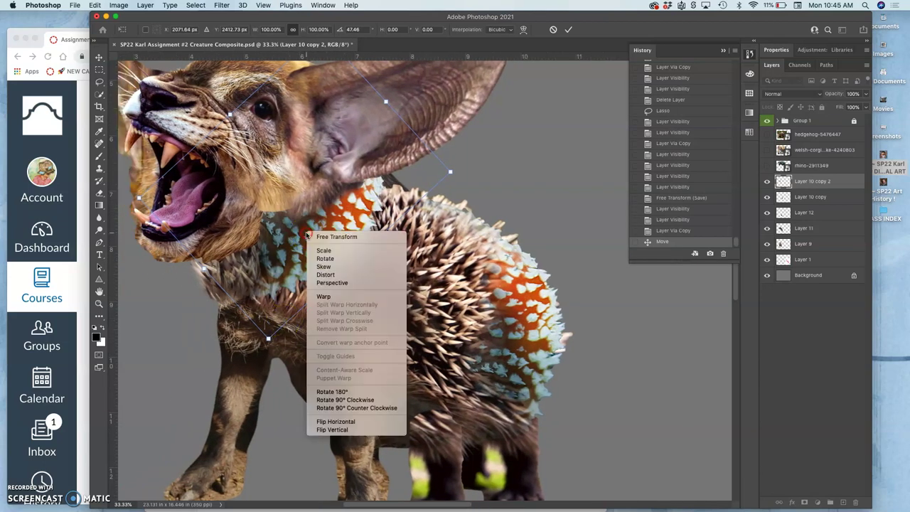
click(324, 296)
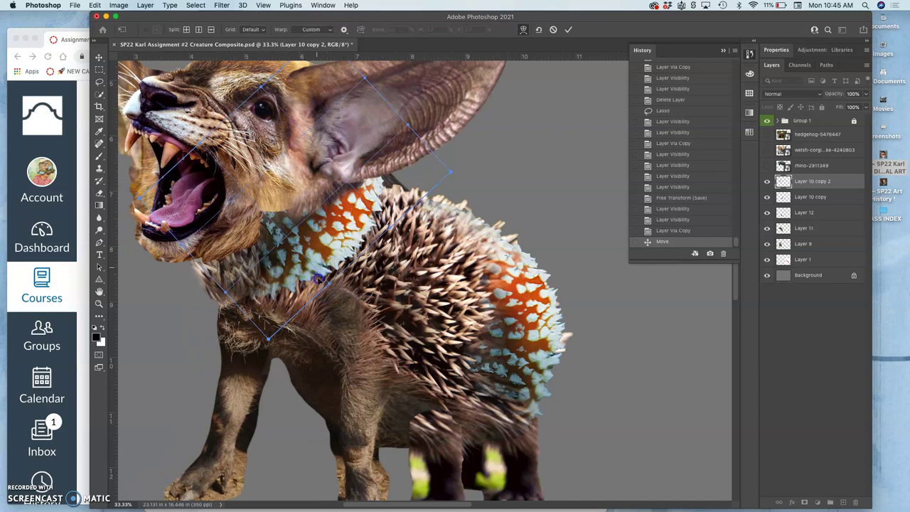
drag(318, 275, 321, 285)
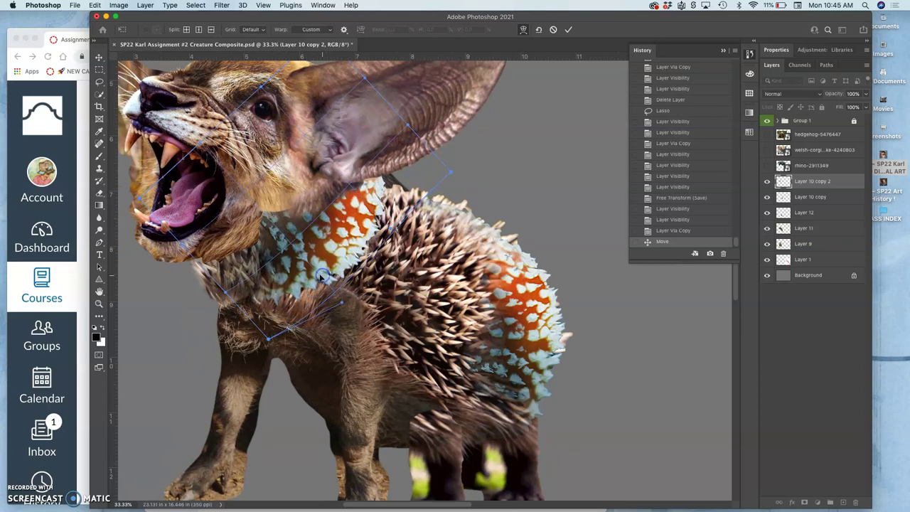
drag(225, 290, 199, 288)
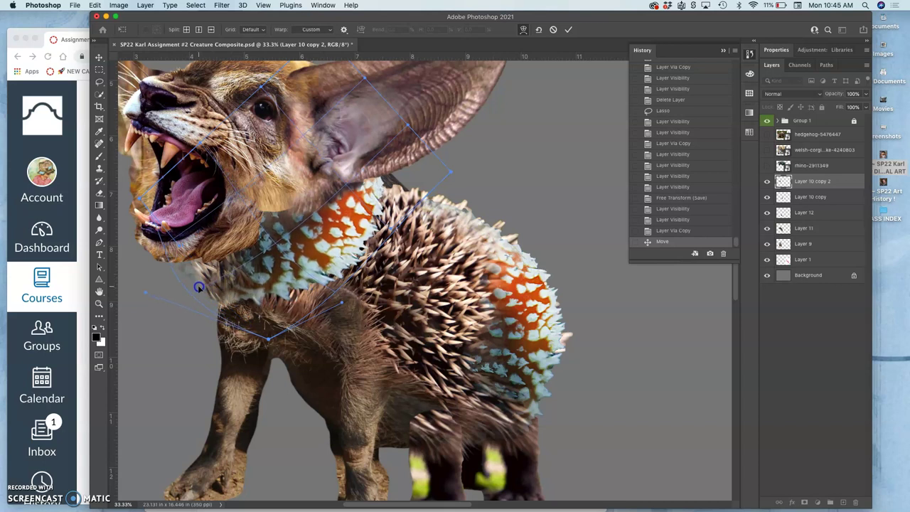
scroll(239, 285, left, 5)
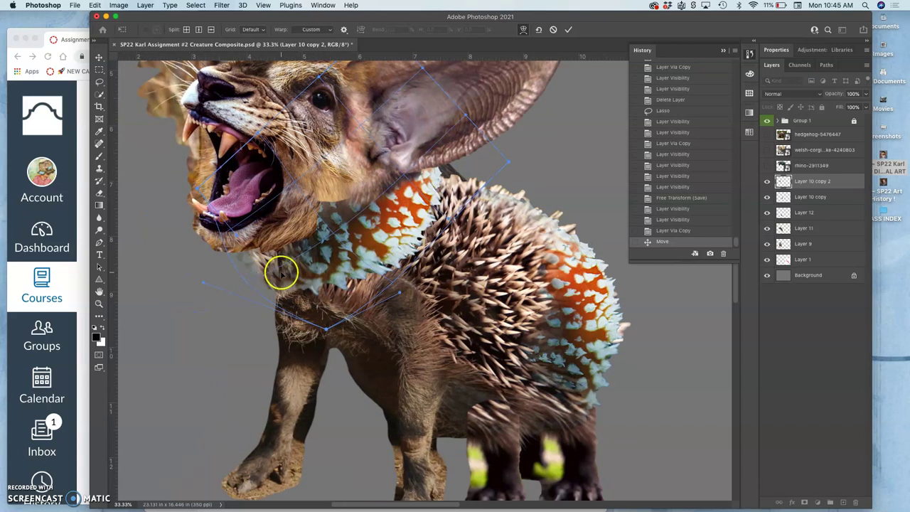
scroll(281, 272, up, 5)
drag(431, 265, 356, 330)
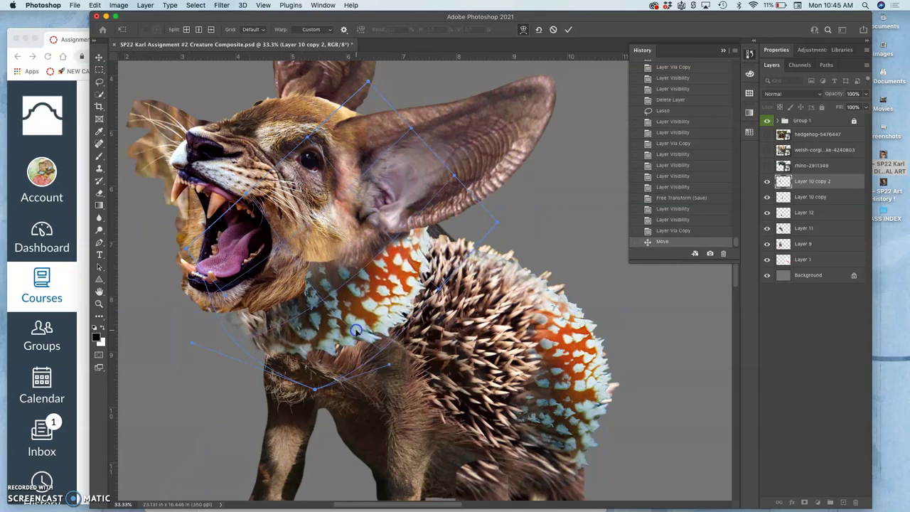
key(Return)
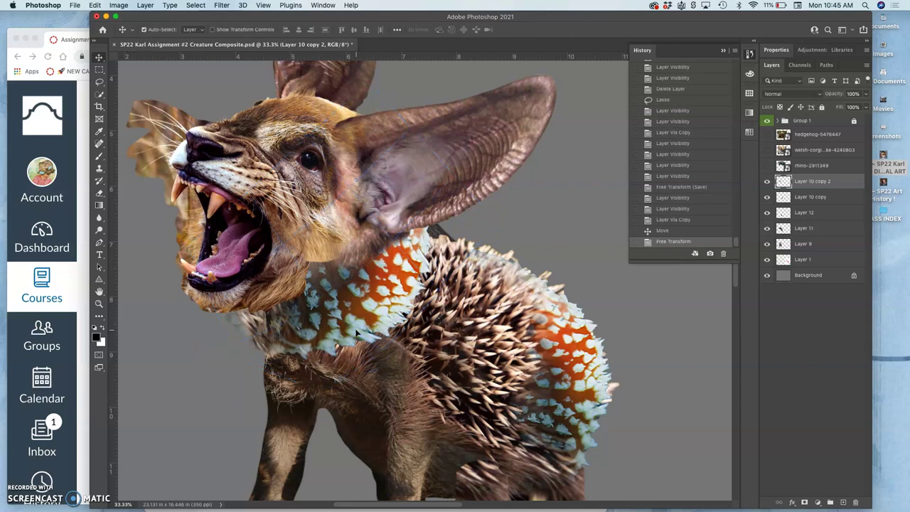
Step: Erase around the neck patch's edges with the Eraser to blend it into the surrounding fur and quills
key(super+minus)
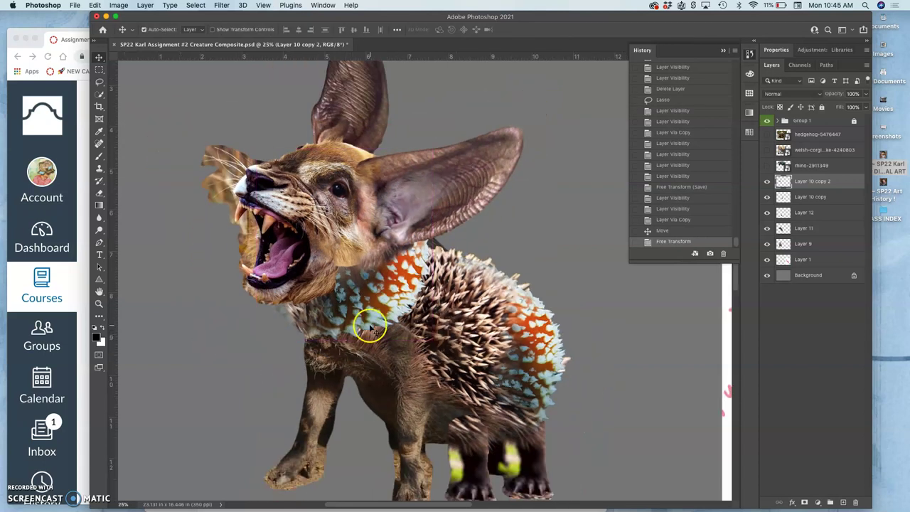
click(99, 193)
drag(305, 223, 333, 254)
click(334, 257)
click(339, 271)
click(343, 275)
click(335, 265)
click(334, 262)
click(348, 259)
click(356, 256)
click(357, 256)
click(357, 256)
click(358, 257)
click(355, 250)
click(354, 245)
click(340, 257)
click(339, 257)
click(358, 248)
scroll(406, 279, down, 2)
scroll(405, 279, right, 2)
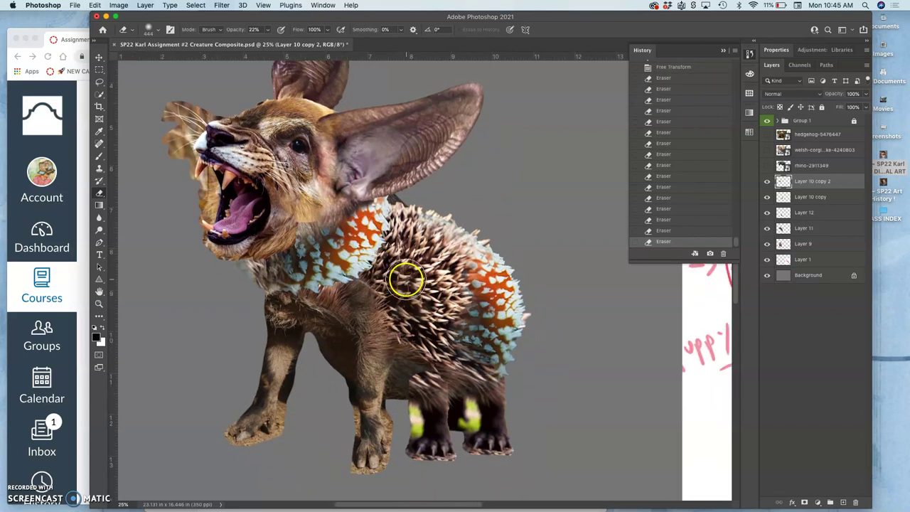
scroll(406, 280, right, 1)
click(282, 213)
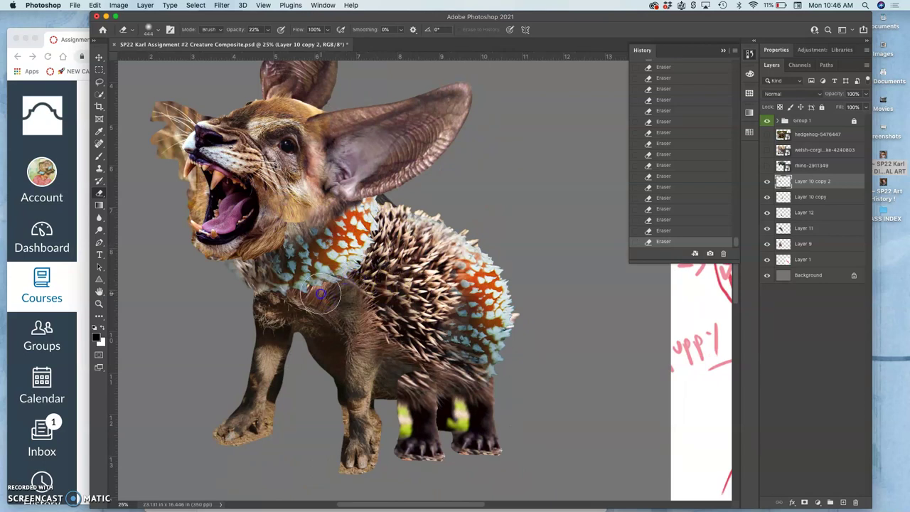
click(353, 283)
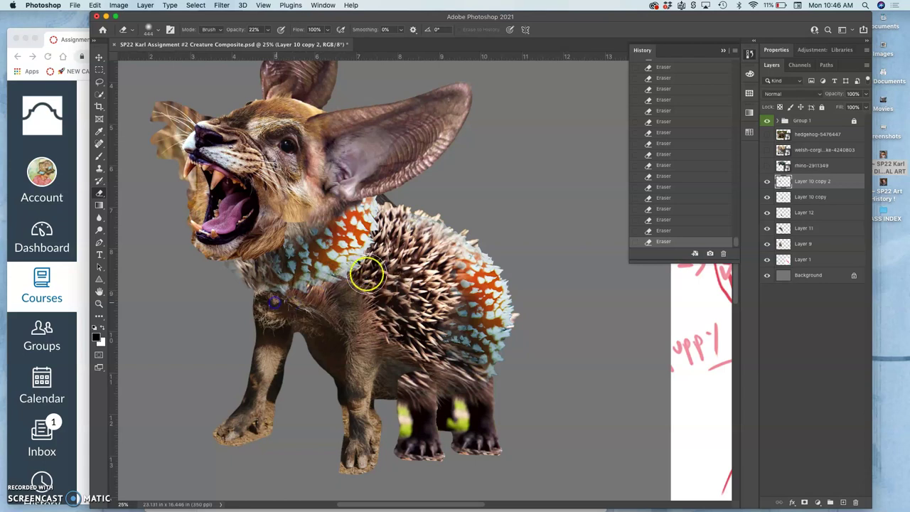
click(371, 213)
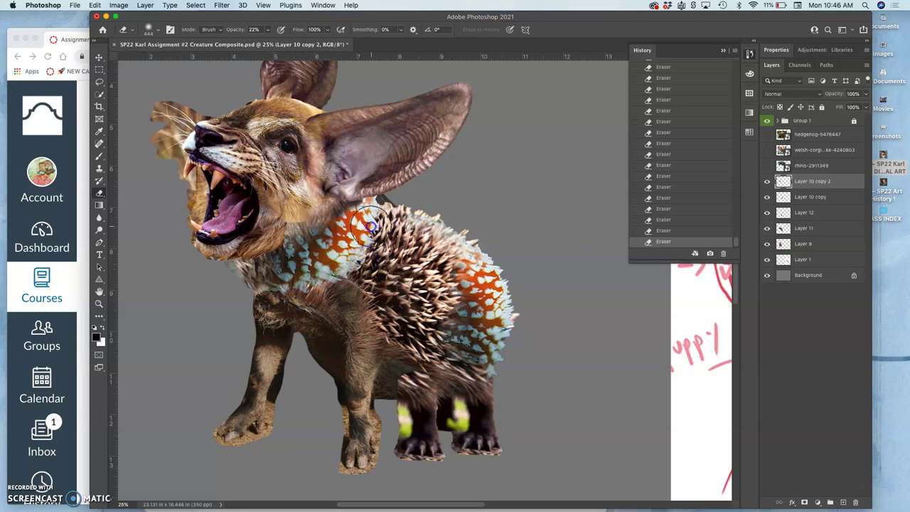
click(386, 237)
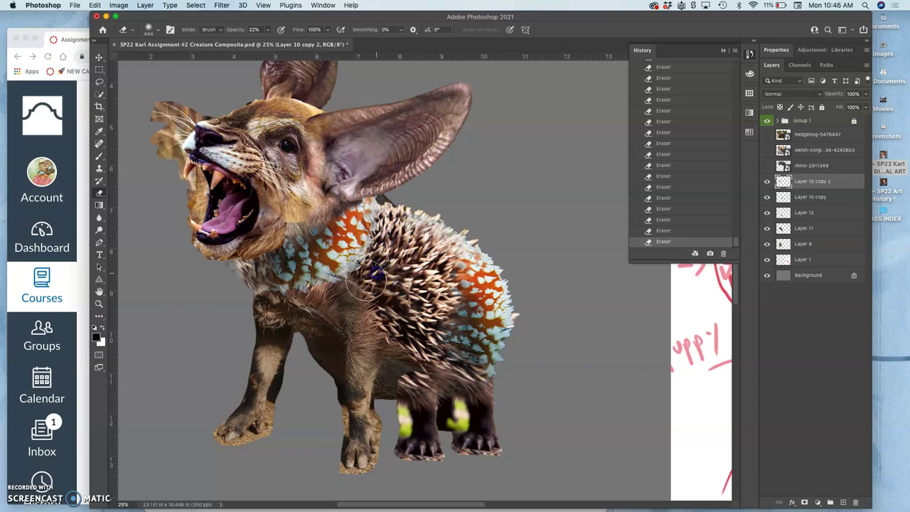
click(330, 301)
mouse_move(436, 333)
mouse_down()
mouse_move(445, 364)
mouse_move(431, 334)
mouse_move(474, 335)
mouse_up()
click(307, 194)
mouse_move(308, 193)
mouse_down()
mouse_move(320, 229)
mouse_move(426, 217)
mouse_move(430, 256)
mouse_move(386, 248)
mouse_up()
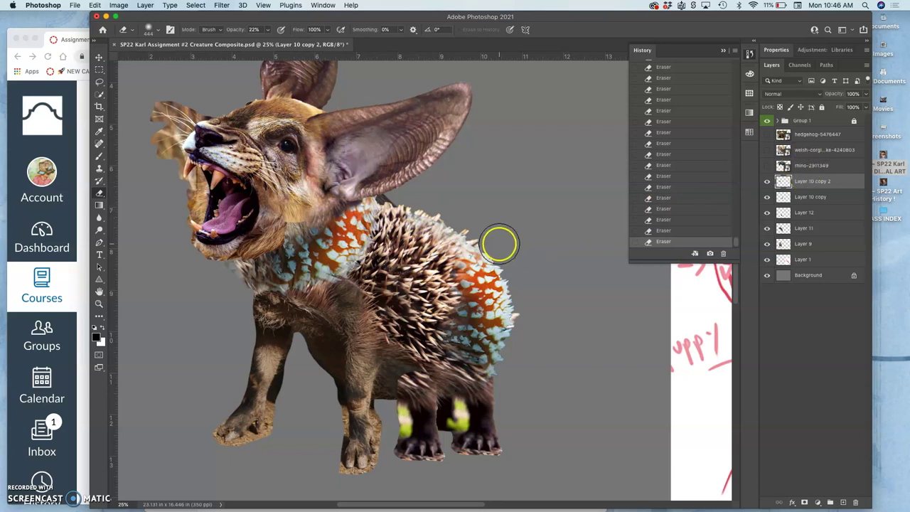
Step: Dismiss the low-battery alert and move the hind leg on Layer 12 up and closer to the other hind leg
scroll(500, 244, left, 3)
scroll(500, 244, down, 2)
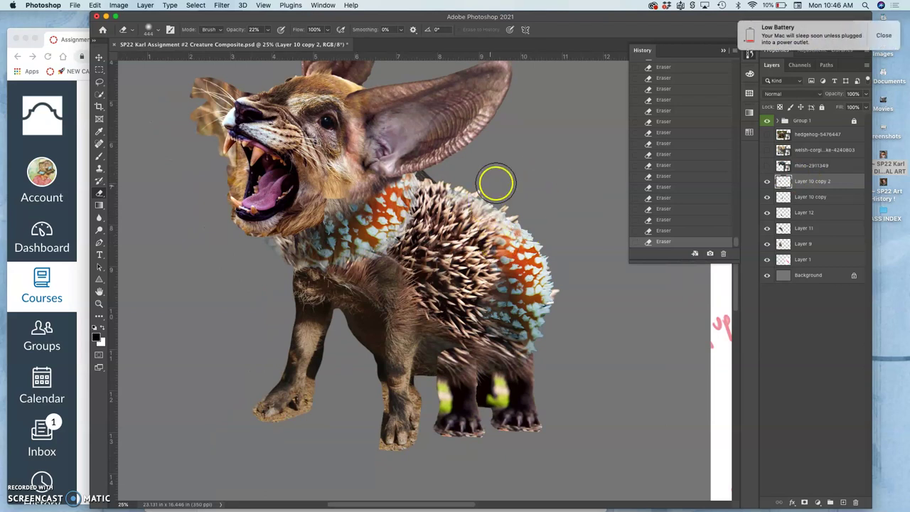
click(882, 36)
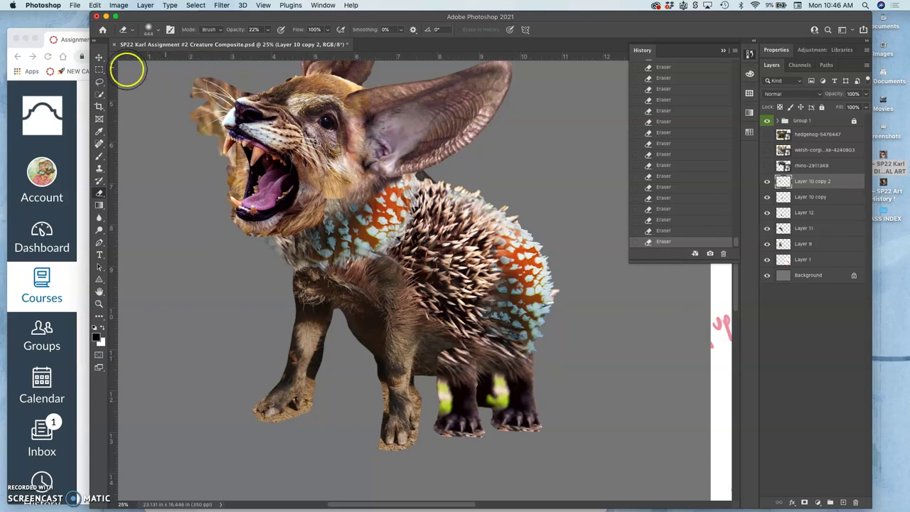
click(99, 57)
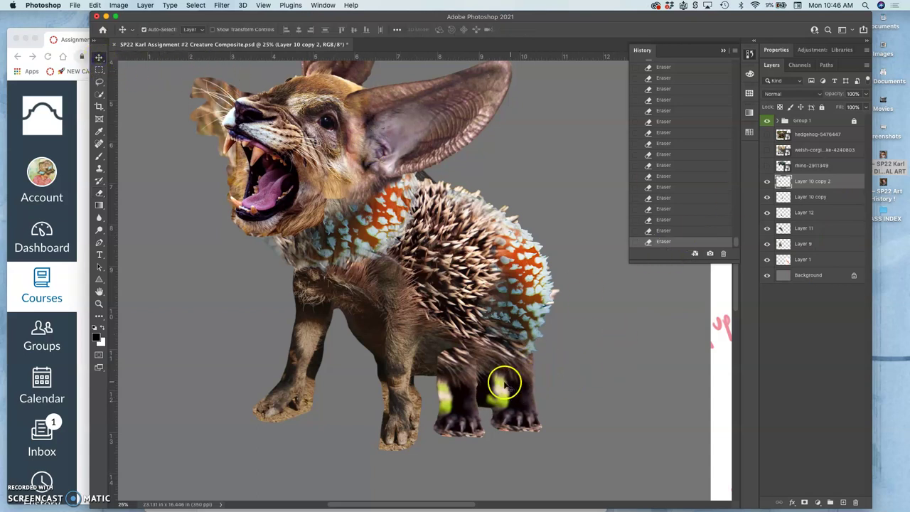
drag(467, 388, 523, 399)
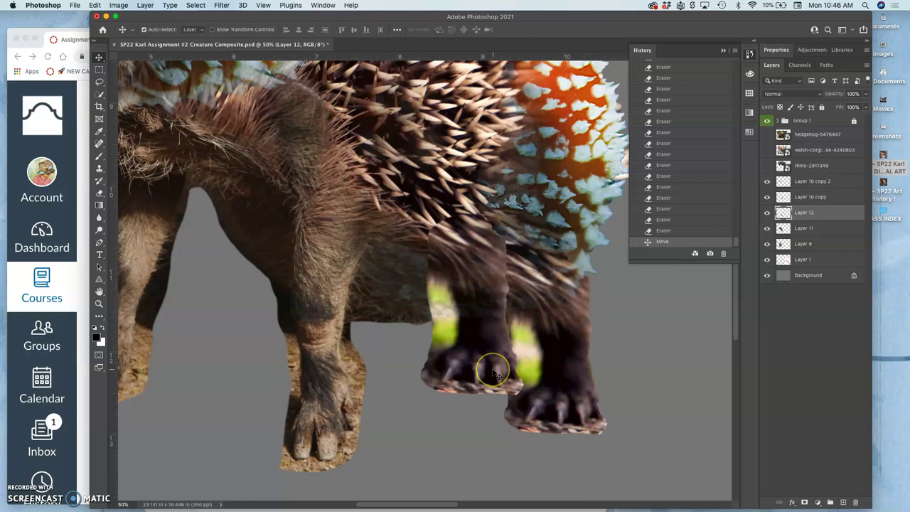
Step: Warp the hind leg on Layer 12, narrowing its paw and curving the upper leg toward the tail
key(super+t)
right_click(484, 344)
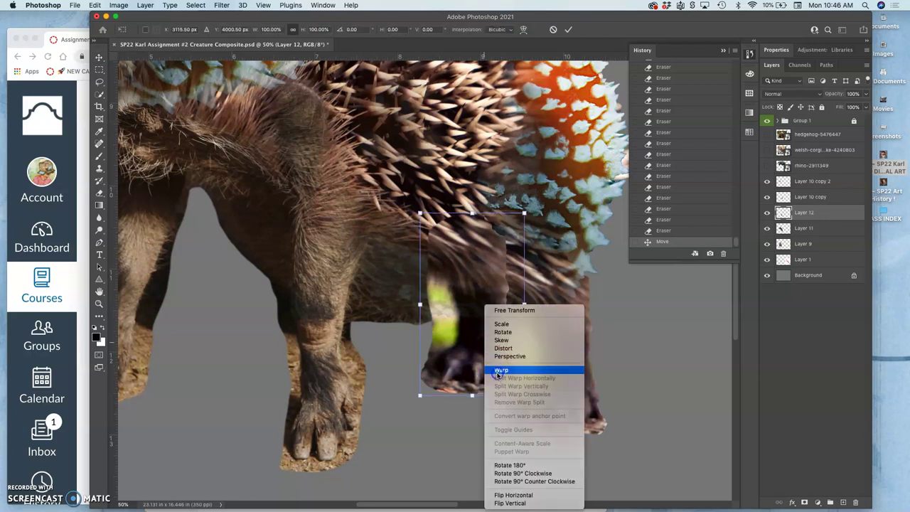
click(502, 370)
drag(439, 357, 458, 359)
drag(496, 382, 462, 365)
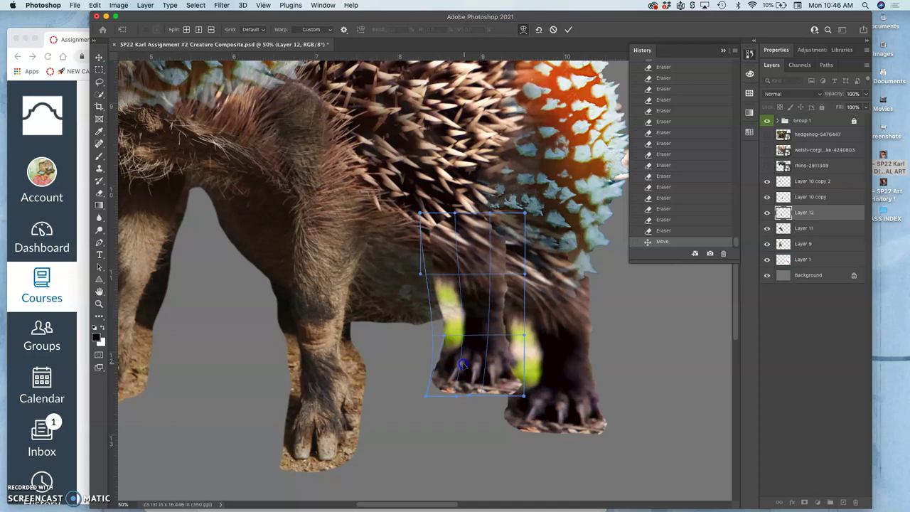
drag(491, 301, 503, 307)
drag(520, 363, 518, 366)
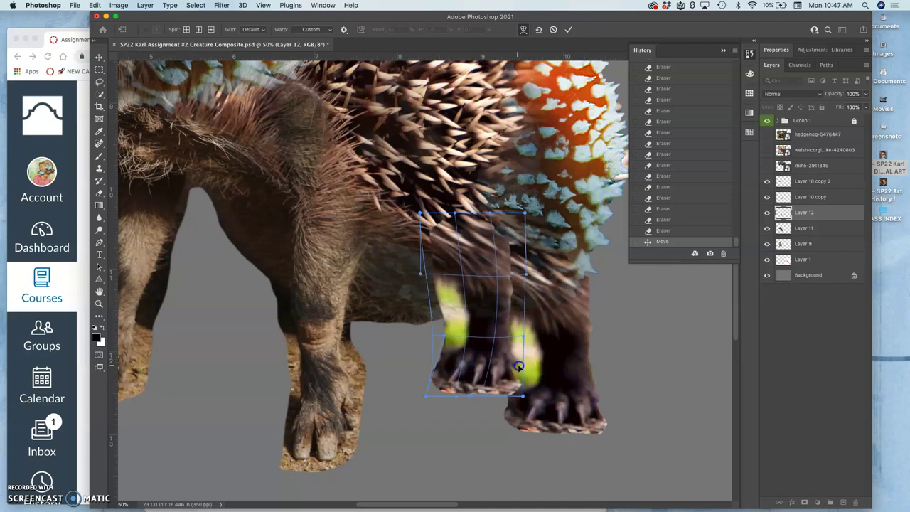
drag(471, 226, 478, 236)
drag(510, 263, 516, 268)
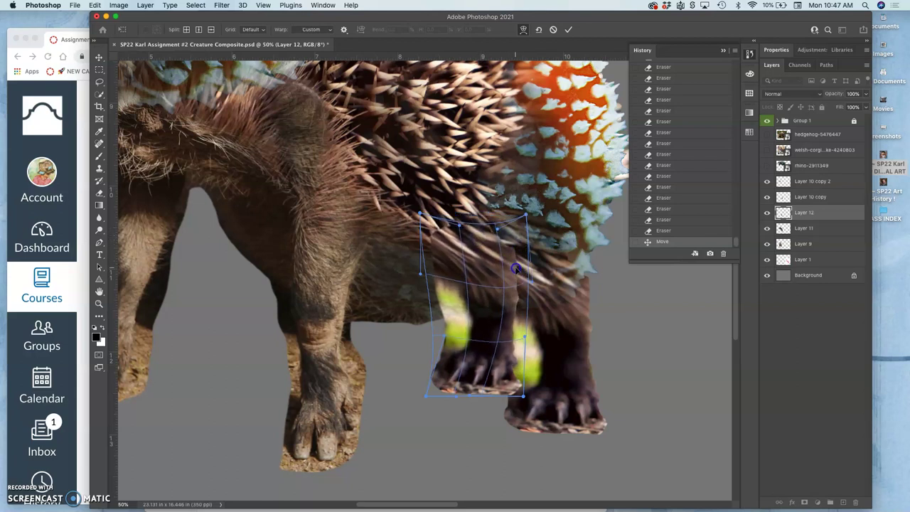
click(500, 300)
key(Return)
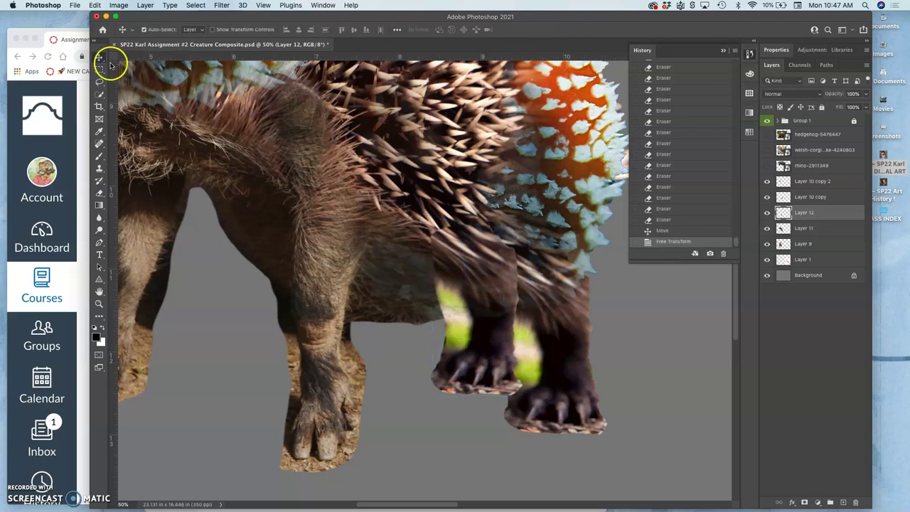
drag(493, 301, 481, 309)
key(super+z)
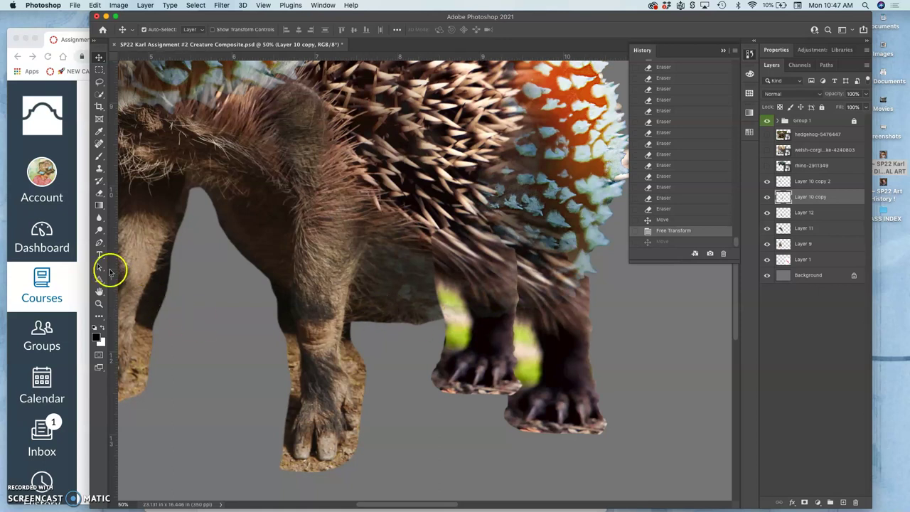
Step: Brush over the farther hind leg and its paw with the Sharpen tool
click(99, 281)
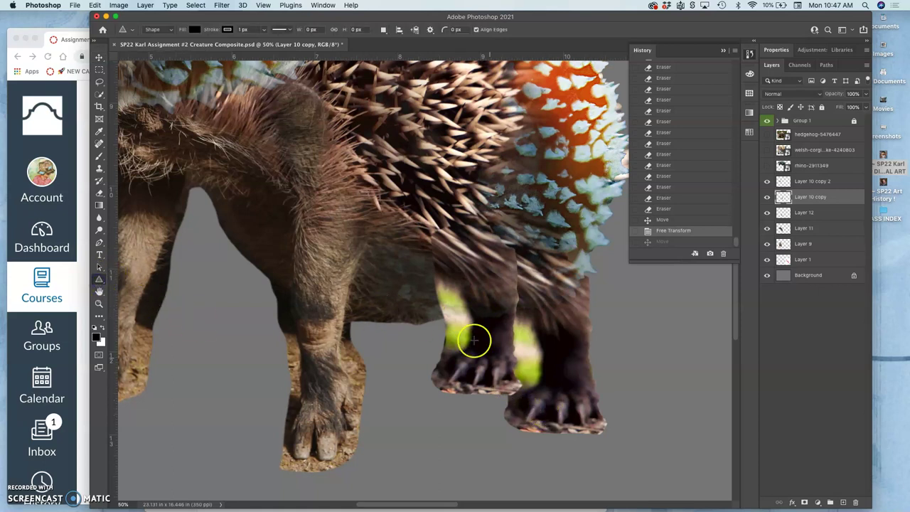
click(98, 219)
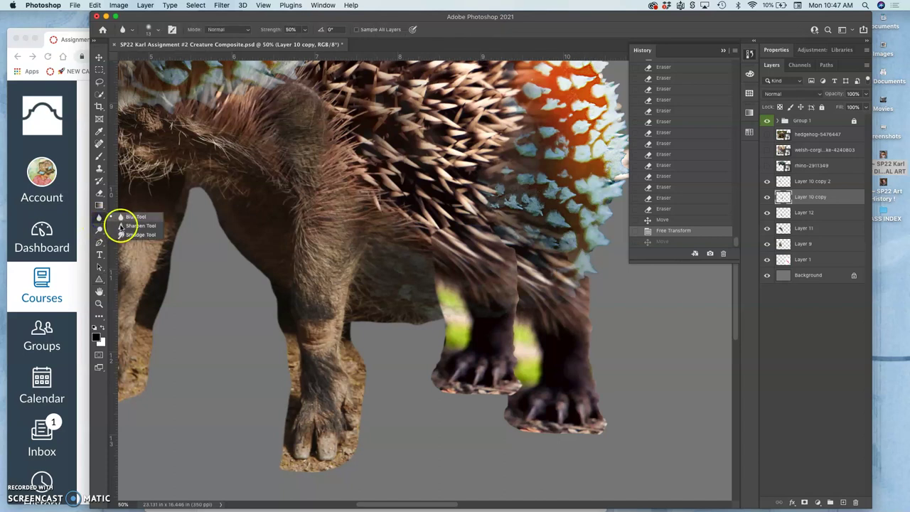
click(132, 225)
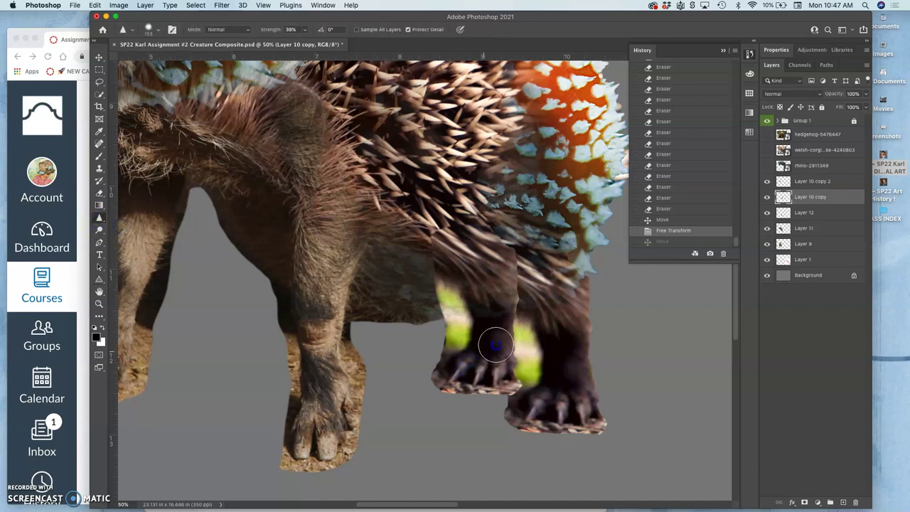
mouse_move(495, 317)
mouse_down()
mouse_move(491, 335)
mouse_move(486, 293)
mouse_up()
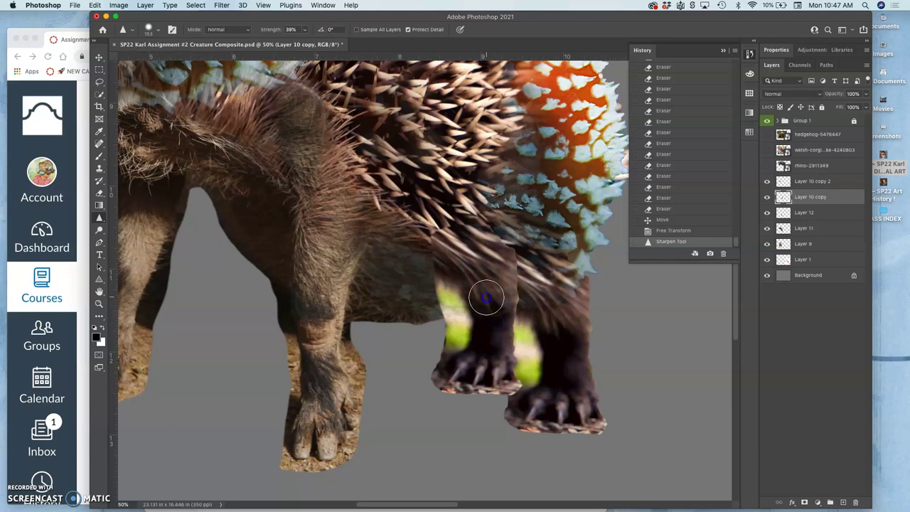
drag(510, 379, 497, 399)
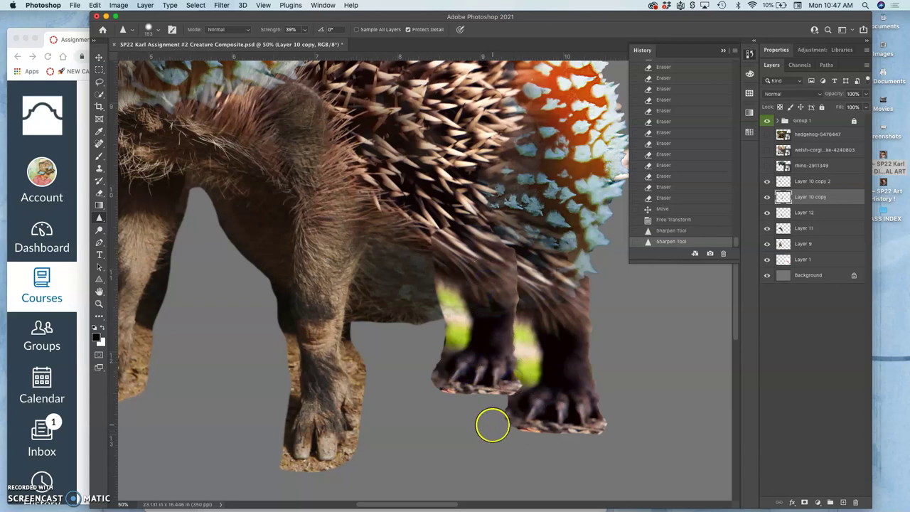
Step: Rearrange the layer stack so that Layer 10 copy sits directly above Layer 10 copy 2
click(99, 59)
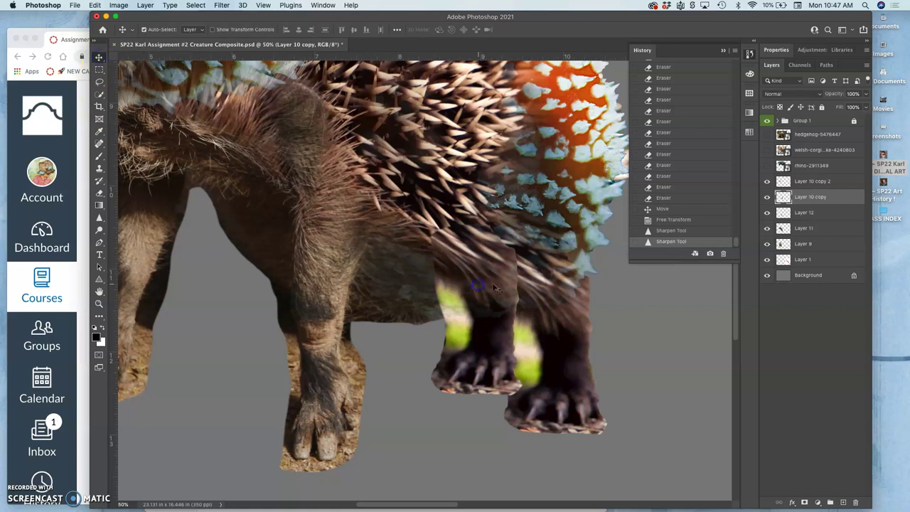
key(super+bracketleft)
key(super+bracketleft)
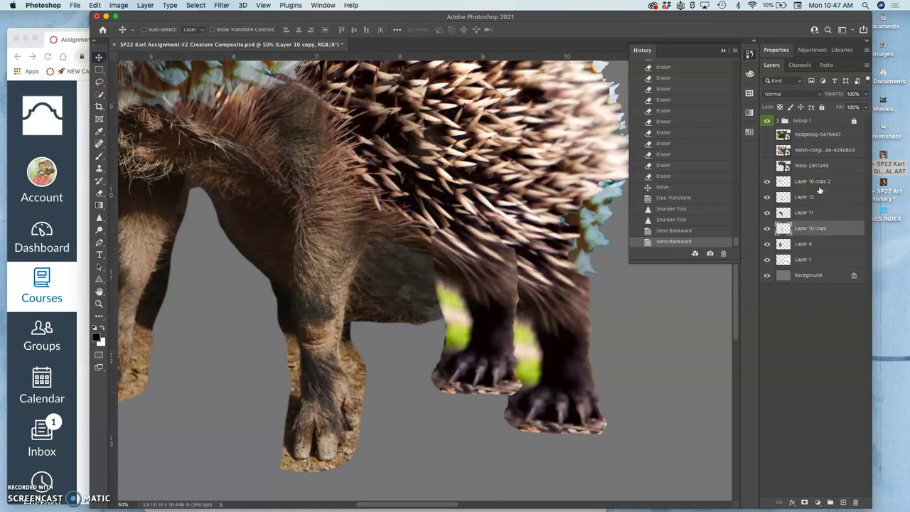
key(super+bracketright)
key(super+bracketright)
key(super+bracketright)
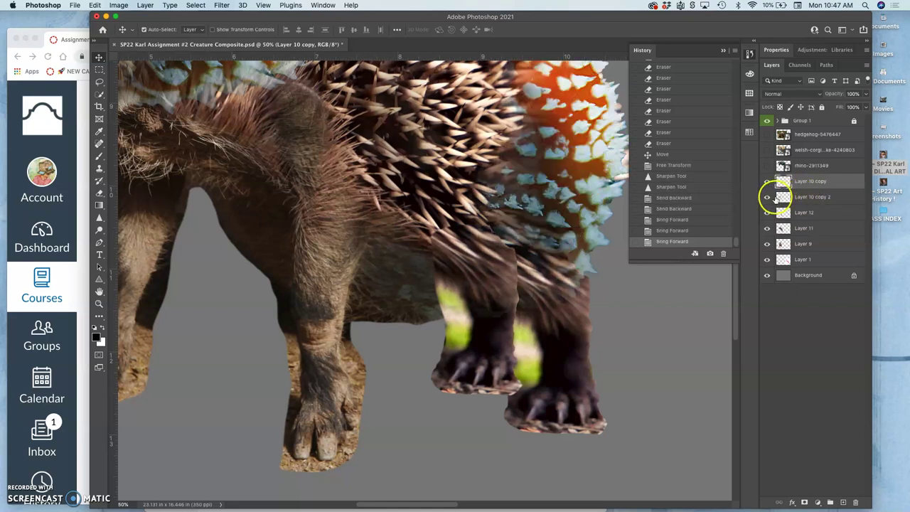
Step: Check what Layer 10 copy 2 and Layer 12 contain and try placing Layer 12 below Layer 11
click(766, 197)
click(767, 197)
click(766, 212)
click(766, 213)
click(804, 213)
key(super+bracketleft)
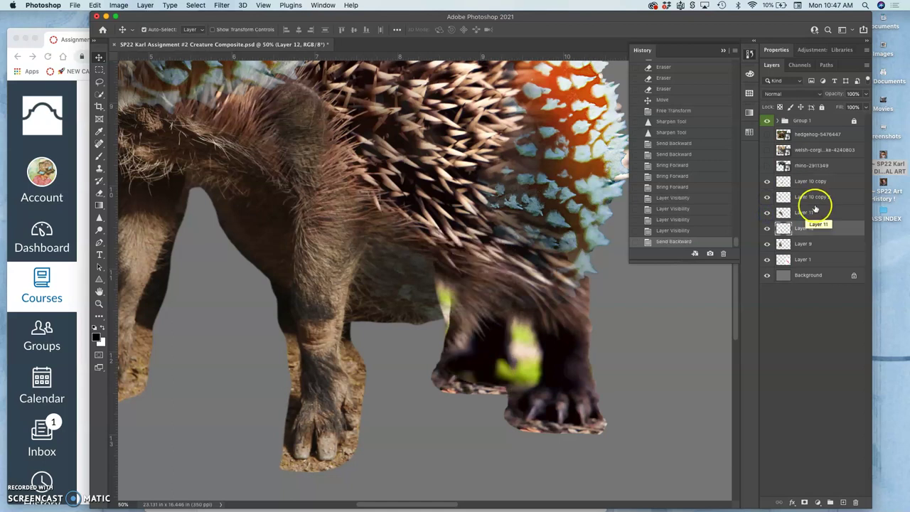
key(super+bracketright)
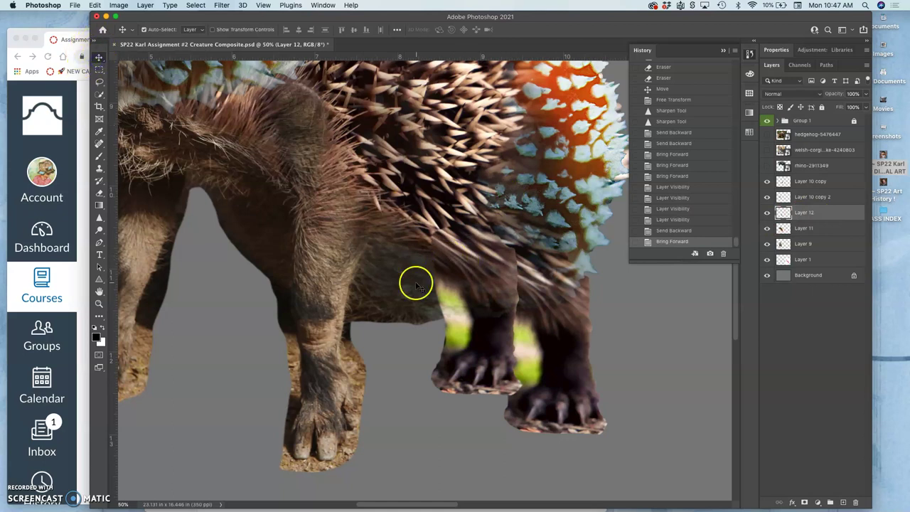
Step: Turn off Auto-Select and move the hind leg on Layer 12 slightly down and toward the front leg
drag(481, 288, 463, 311)
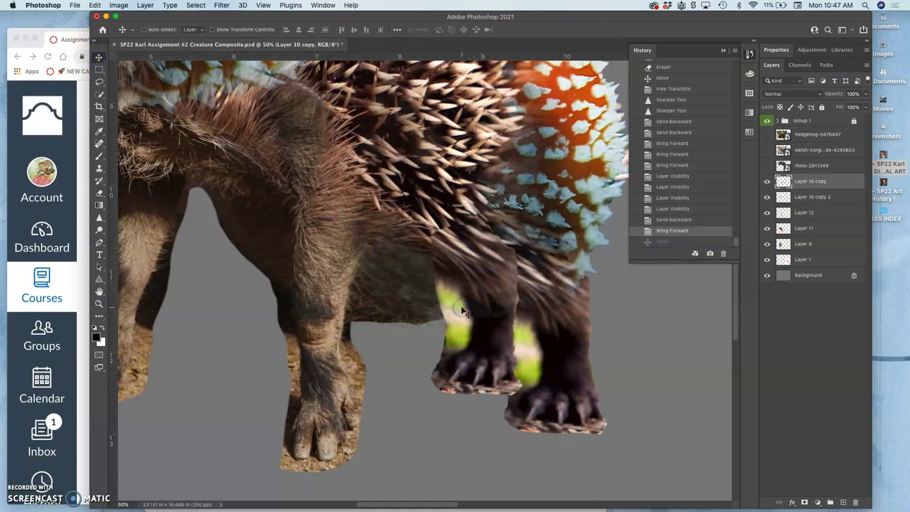
click(144, 31)
click(503, 344)
click(804, 212)
click(766, 213)
click(767, 213)
click(488, 329)
mouse_move(487, 329)
mouse_down()
mouse_move(470, 346)
mouse_move(491, 327)
mouse_move(480, 342)
mouse_up()
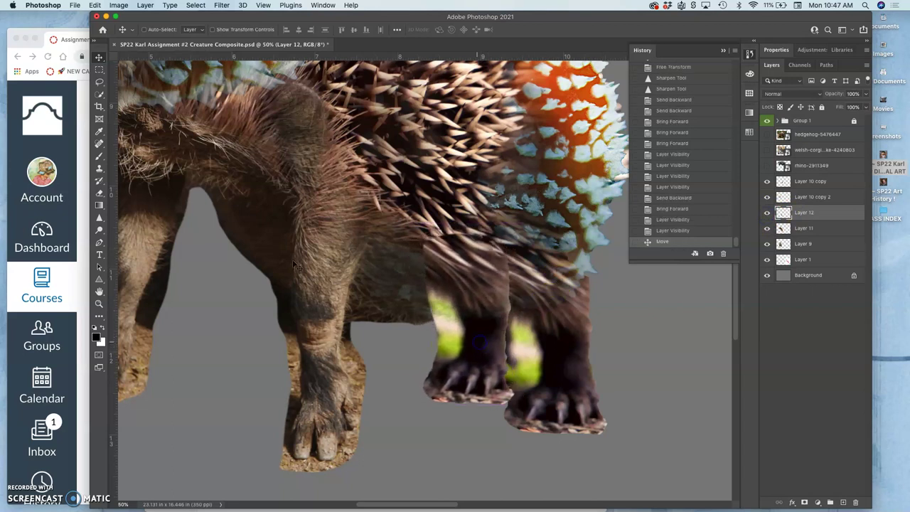
Step: Erase the upper part of the Layer 12 hind leg with a large soft Eraser to blend it into the belly fur
click(99, 193)
click(270, 30)
click(301, 41)
click(463, 193)
mouse_move(468, 229)
mouse_down()
mouse_move(455, 245)
mouse_move(526, 263)
mouse_move(546, 283)
mouse_up()
click(545, 283)
mouse_move(383, 287)
mouse_down()
mouse_move(396, 309)
mouse_move(396, 294)
mouse_up()
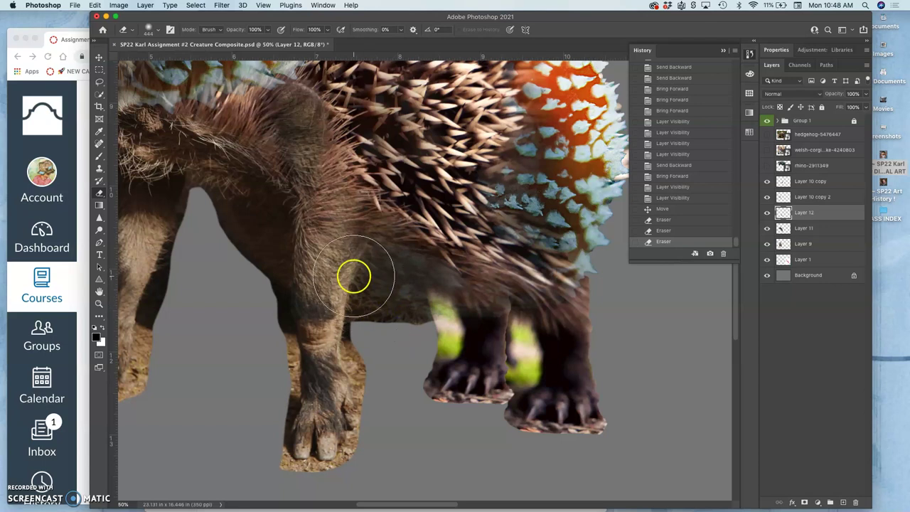
Step: Darken the Layer 12 hind leg with Levels, using a midtone input of 0.76 and an output white level of about 234
click(119, 7)
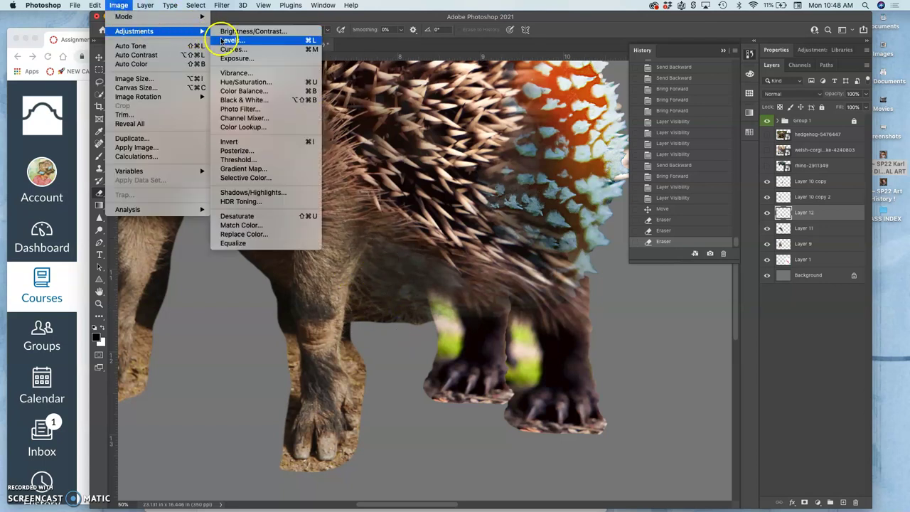
click(219, 39)
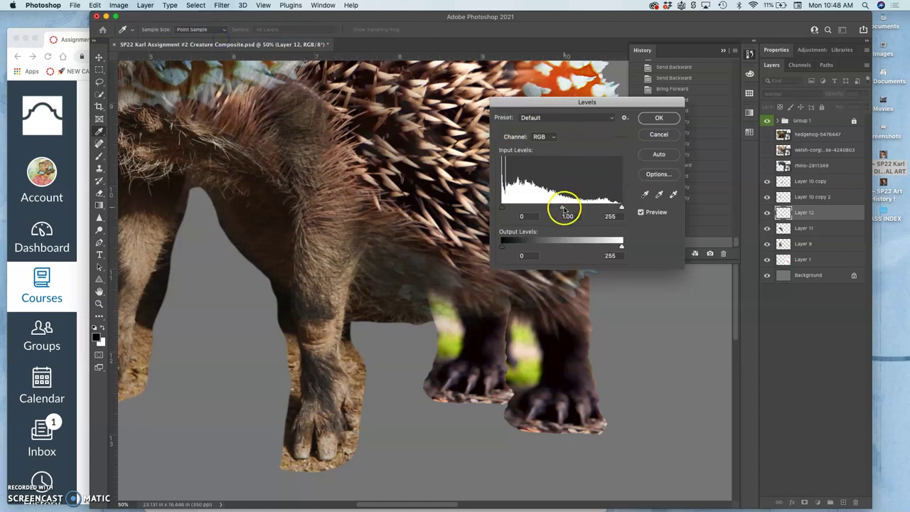
drag(555, 210, 575, 210)
drag(621, 246, 610, 247)
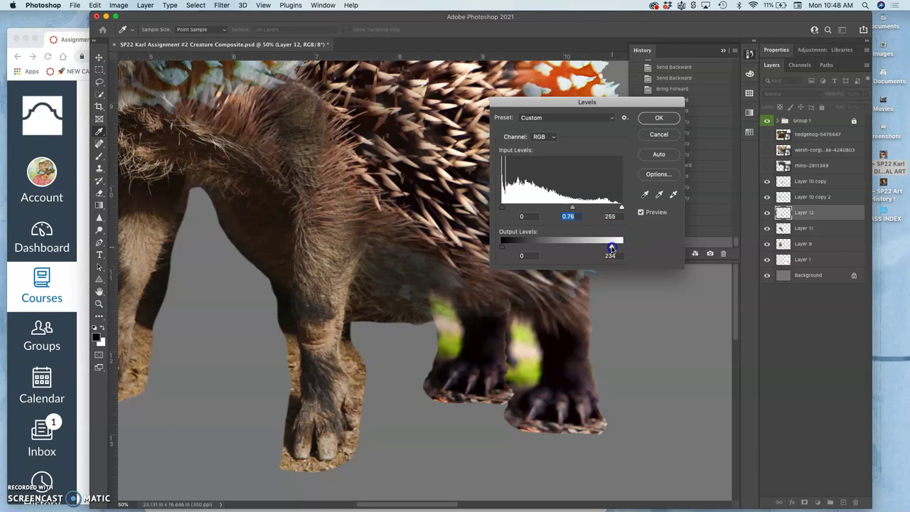
click(658, 118)
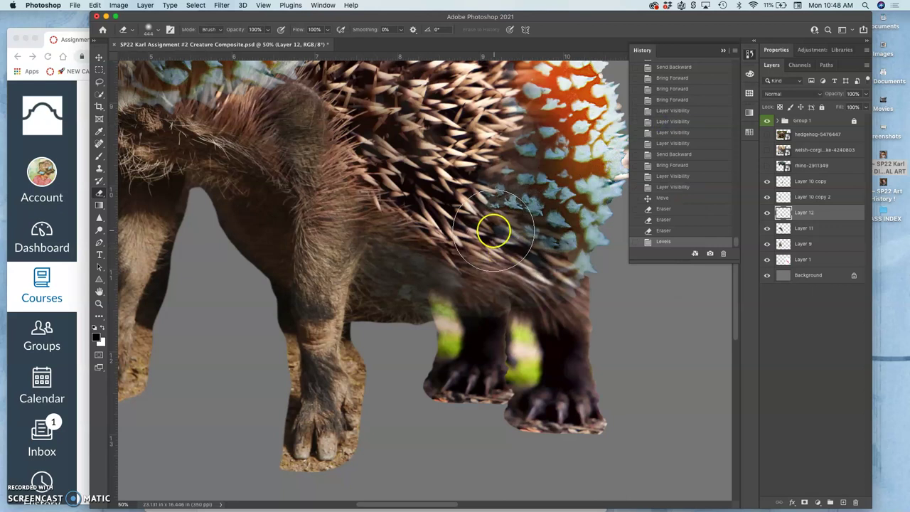
Step: Rotate the hind leg on Layer 12 about 4° counterclockwise
key(super+t)
drag(523, 238, 516, 233)
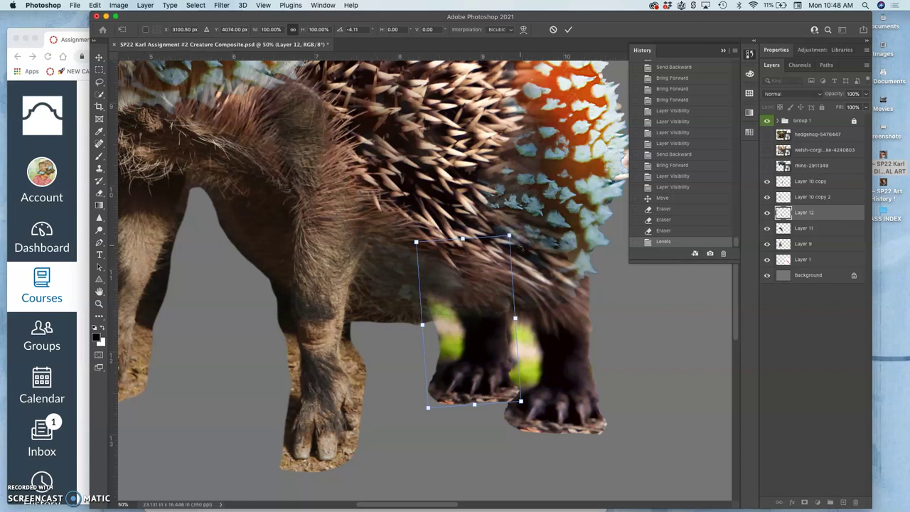
key(Return)
Step: Lasso one clawed toe on the Layer 12 hind paw and copy it to a new layer
key(e)
key(super+equal)
key(super+equal)
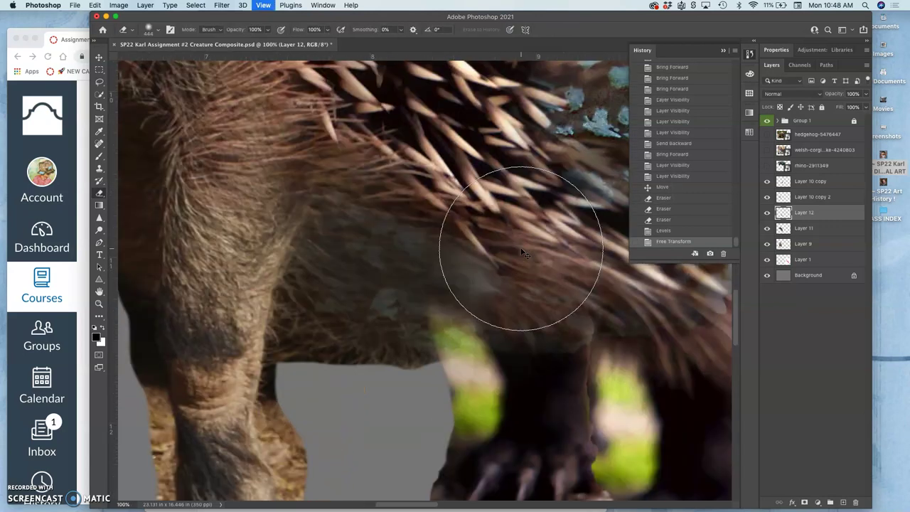
scroll(523, 252, down, 10)
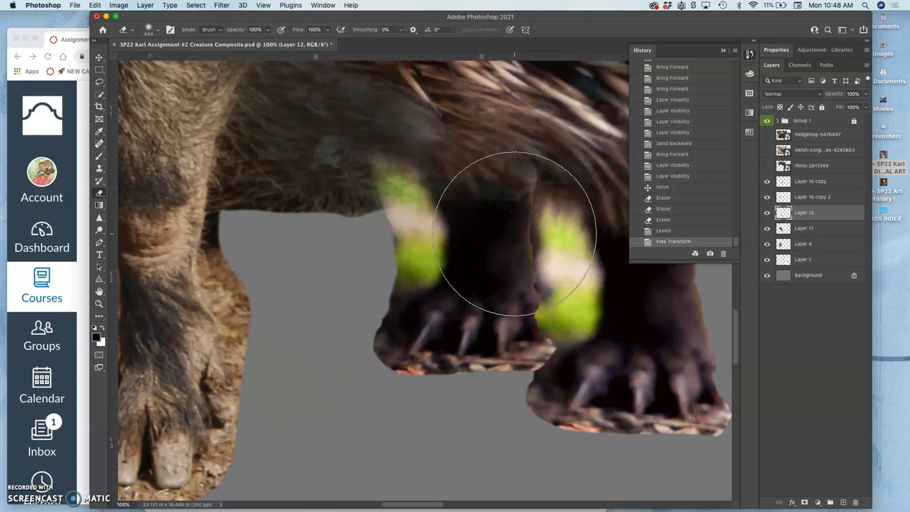
click(100, 80)
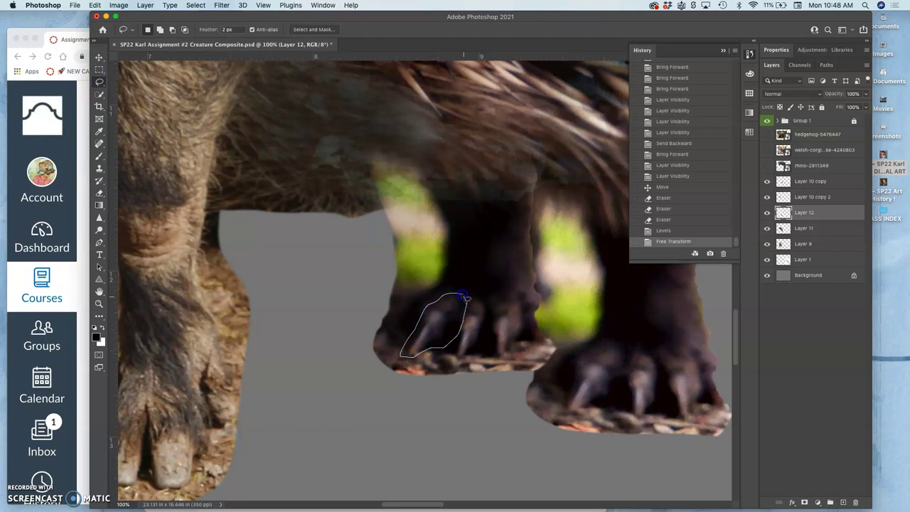
drag(465, 299, 463, 294)
key(super+j)
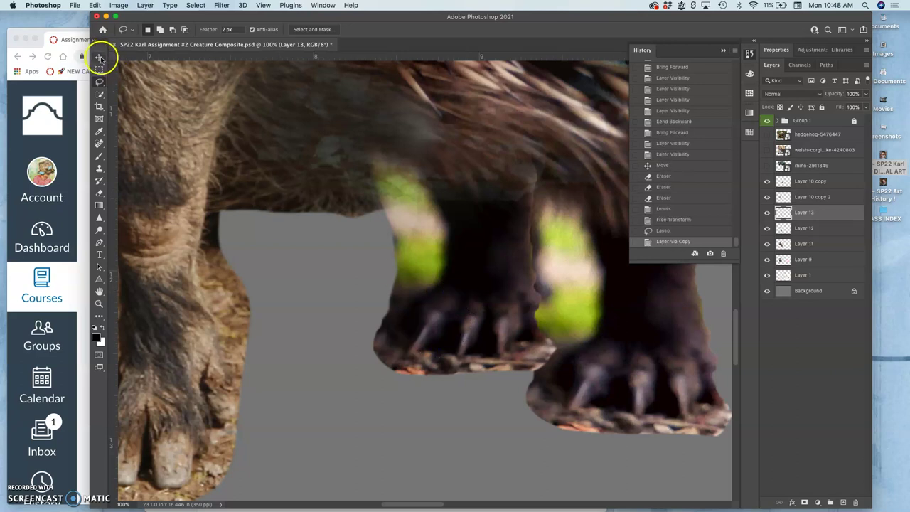
Step: Move the copied toe to the paw's other side, beside the larger hind leg, and rotate it about 15° counterclockwise
click(99, 57)
drag(439, 325, 504, 328)
key(super+t)
drag(546, 302, 538, 291)
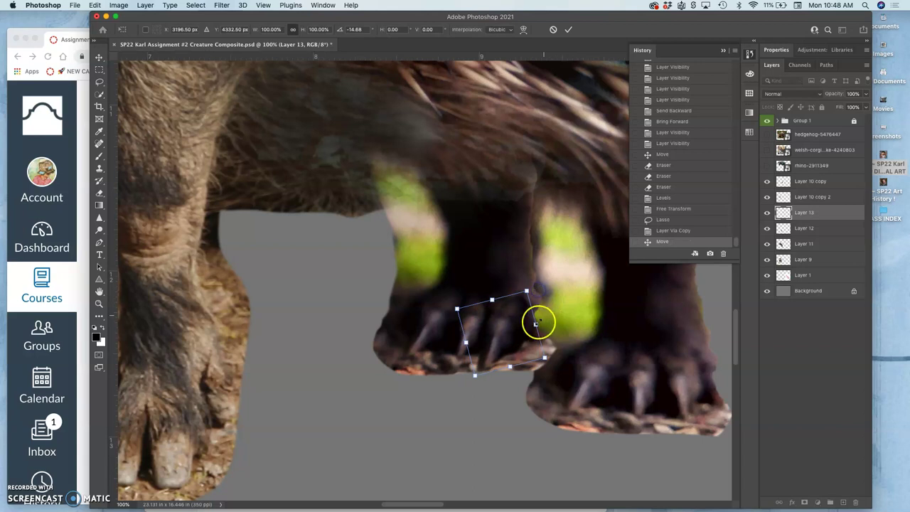
double_click(519, 348)
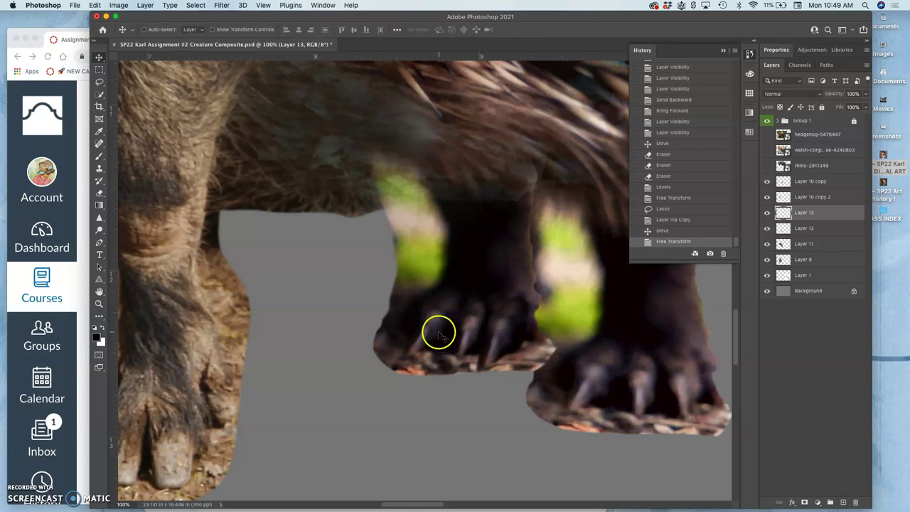
Step: Lasso the leftover background around the farther hind leg and claws and delete it from Layer 12 and Layer 13
click(803, 228)
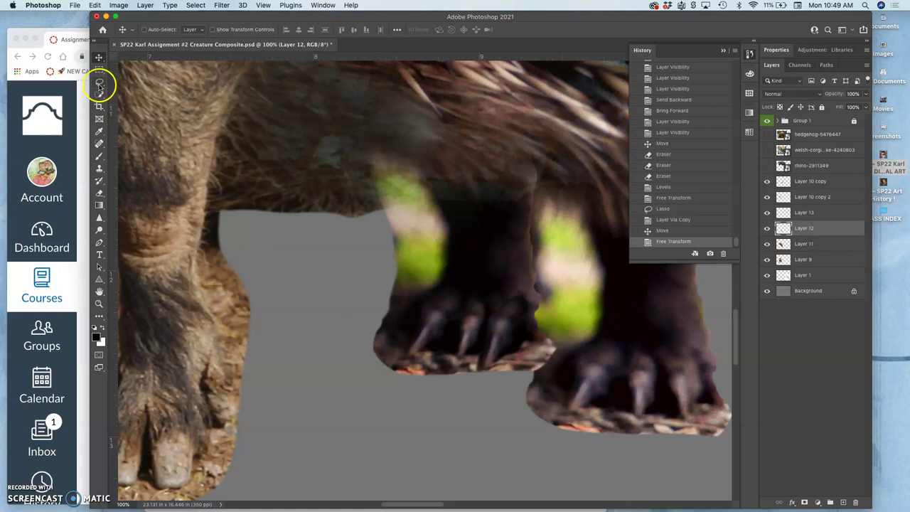
click(99, 83)
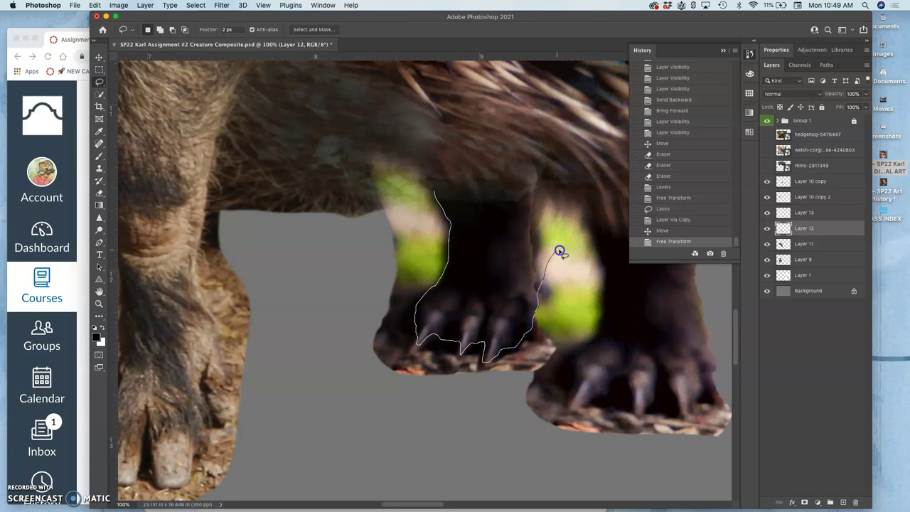
mouse_move(569, 339)
mouse_down()
mouse_move(512, 406)
mouse_move(453, 441)
mouse_move(357, 427)
mouse_move(303, 263)
mouse_move(335, 161)
mouse_move(363, 151)
mouse_up()
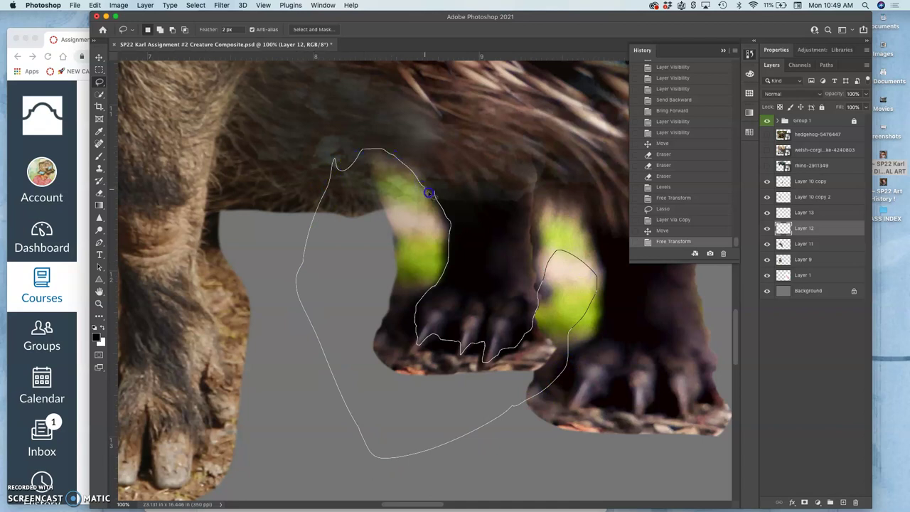
click(383, 257)
drag(382, 258, 385, 258)
key(Delete)
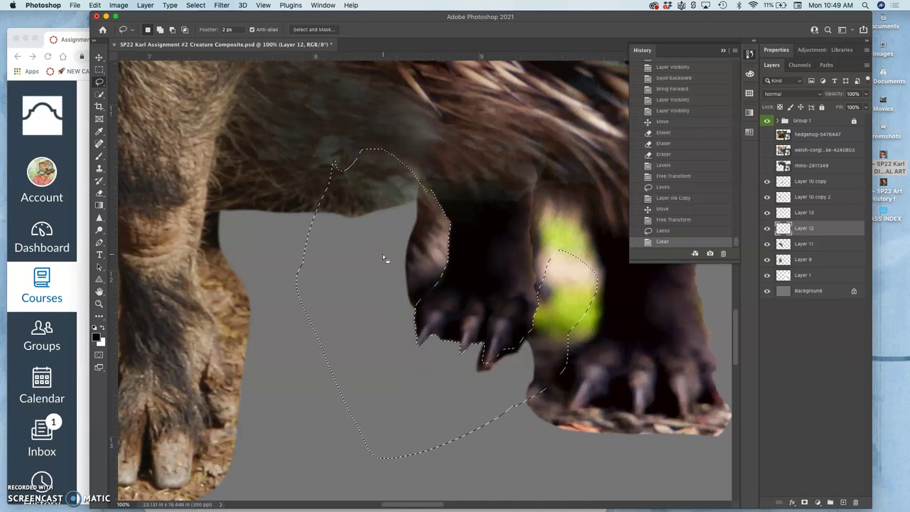
click(810, 216)
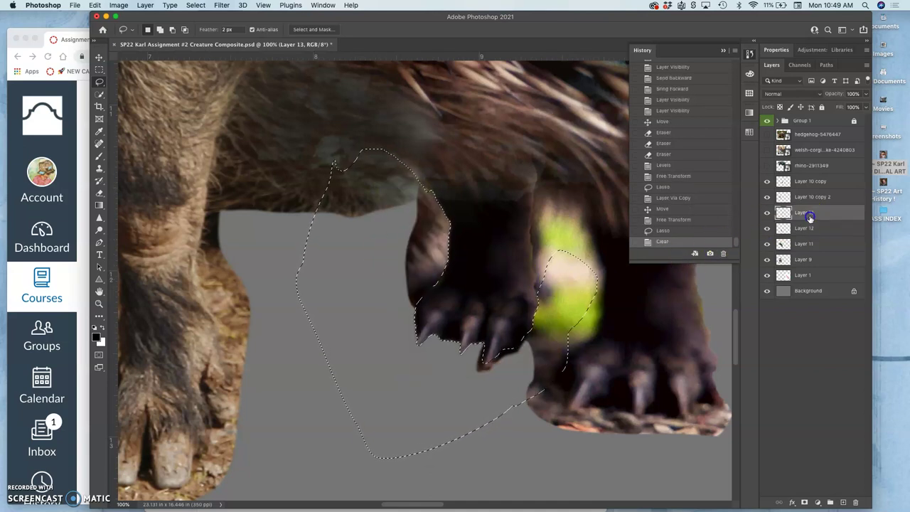
key(Delete)
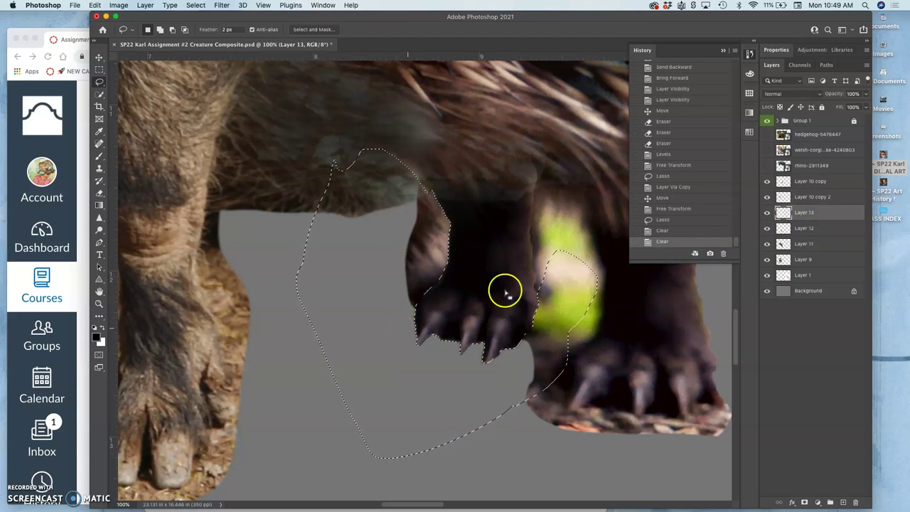
Step: Delete the same selected background area from Layer 11 and clear the selection
click(767, 199)
click(766, 198)
click(768, 244)
click(767, 244)
click(803, 244)
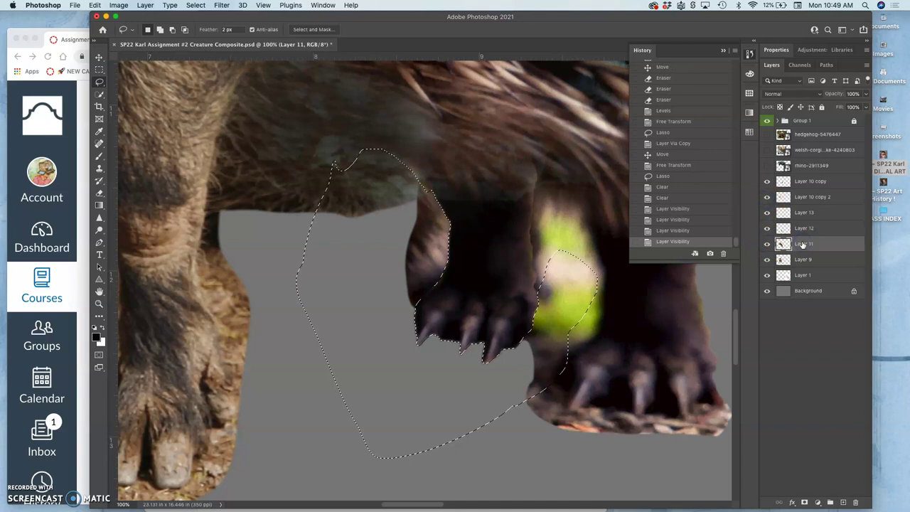
key(Delete)
click(695, 291)
click(613, 373)
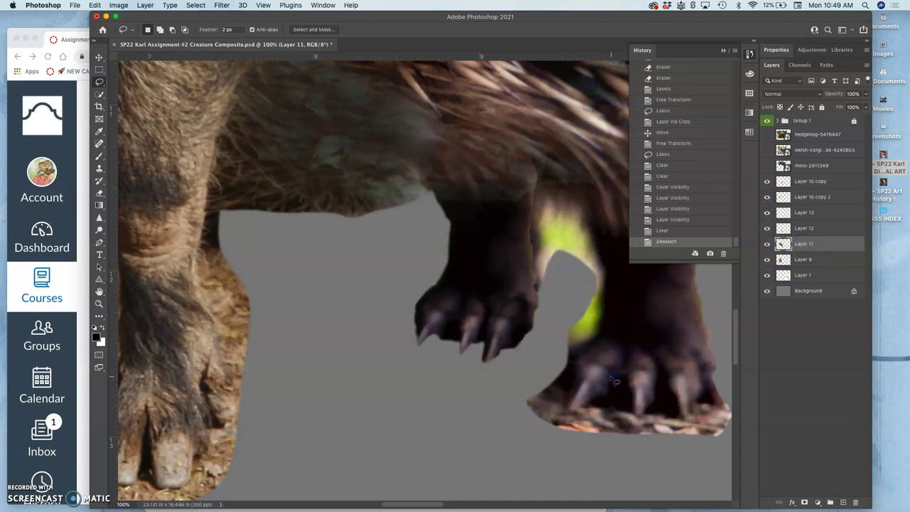
Step: Lasso around the farther hind leg and paw on Layer 11, delete the leftover background there and clear the selection
key(super+minus)
key(super+minus)
key(super+minus)
key(super+minus)
click(480, 366)
scroll(466, 361, up, 3)
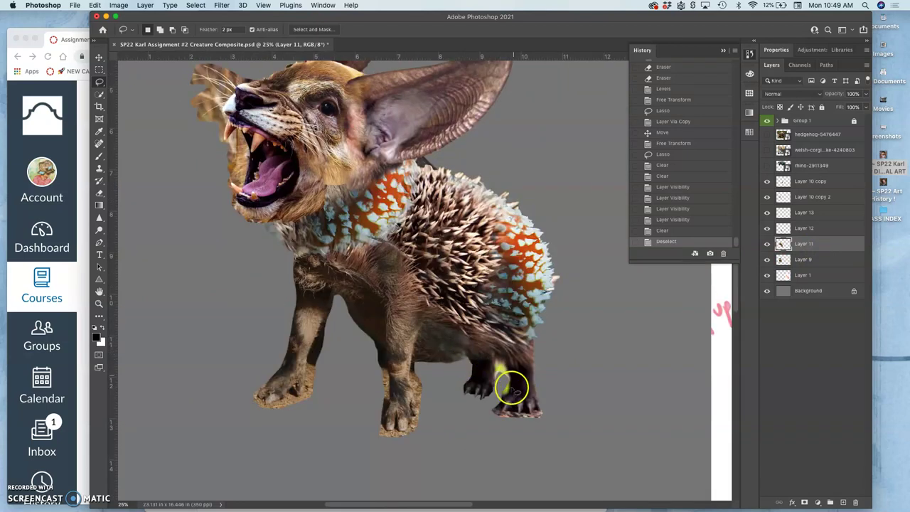
click(767, 227)
click(766, 228)
click(797, 226)
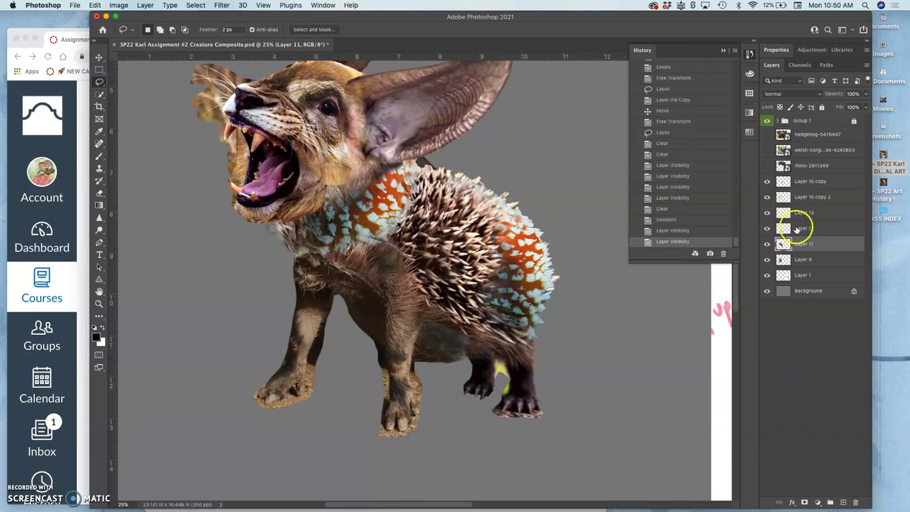
click(802, 245)
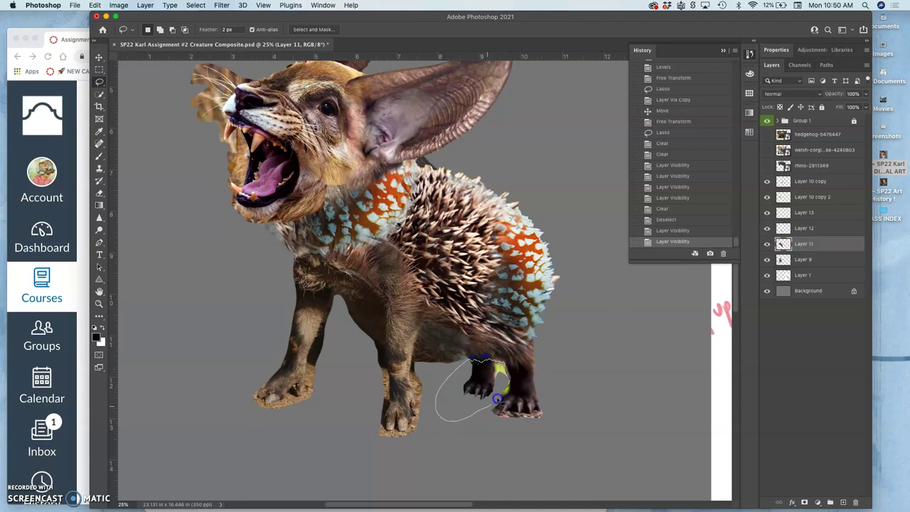
drag(499, 401, 500, 401)
key(Delete)
key(super+d)
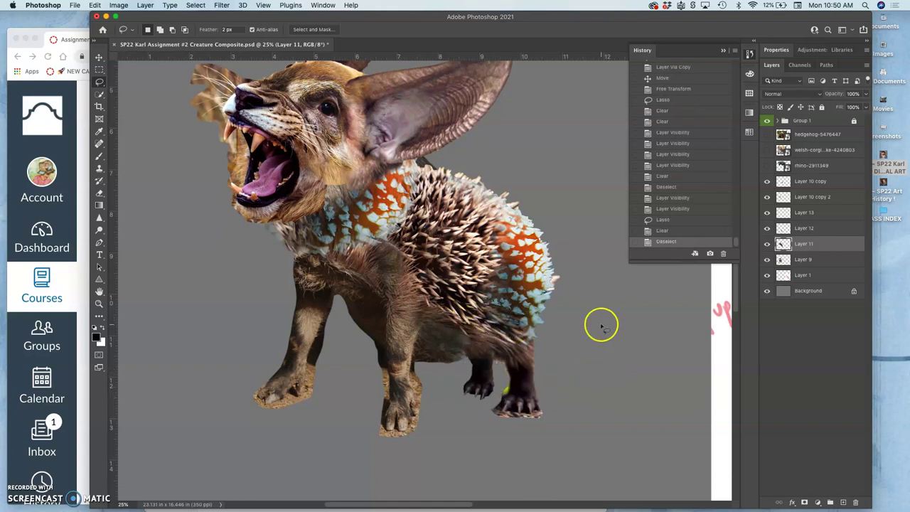
Step: Merge Layer 12 and Layer 13 into a single hind-paw layer and check it by toggling its visibility
click(799, 229)
click(767, 228)
click(766, 228)
drag(802, 228, 799, 220)
key(super+e)
click(767, 212)
click(767, 213)
Step: Enlarge the farther hind leg on Layer 13 to about 113% and shift it slightly toward the front legs
click(804, 213)
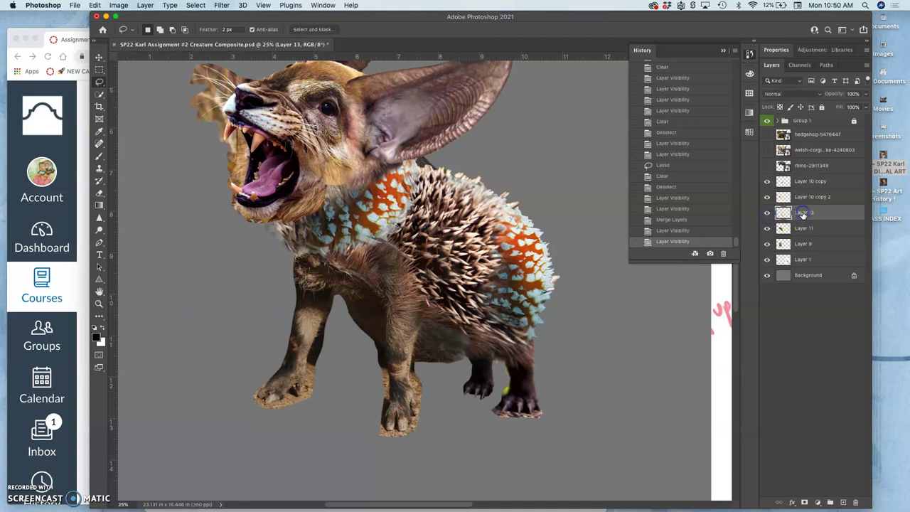
key(super+t)
drag(440, 404, 435, 408)
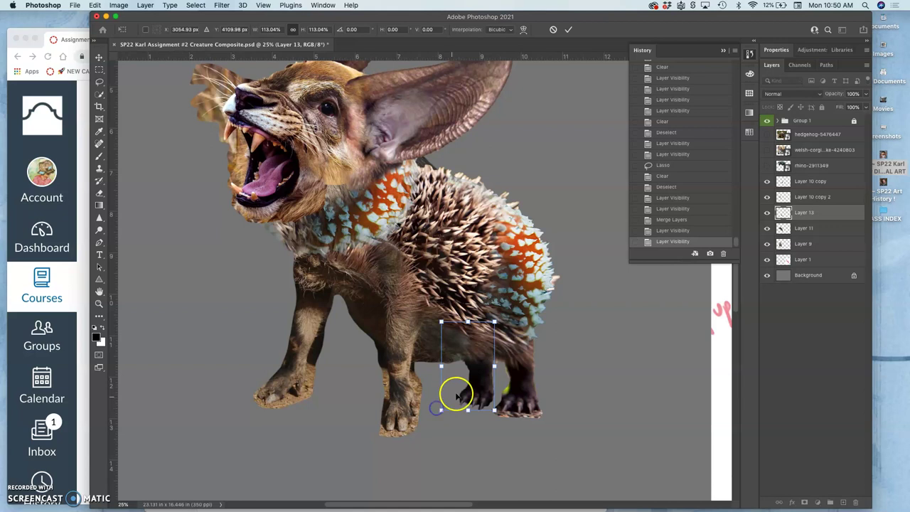
drag(474, 385, 467, 383)
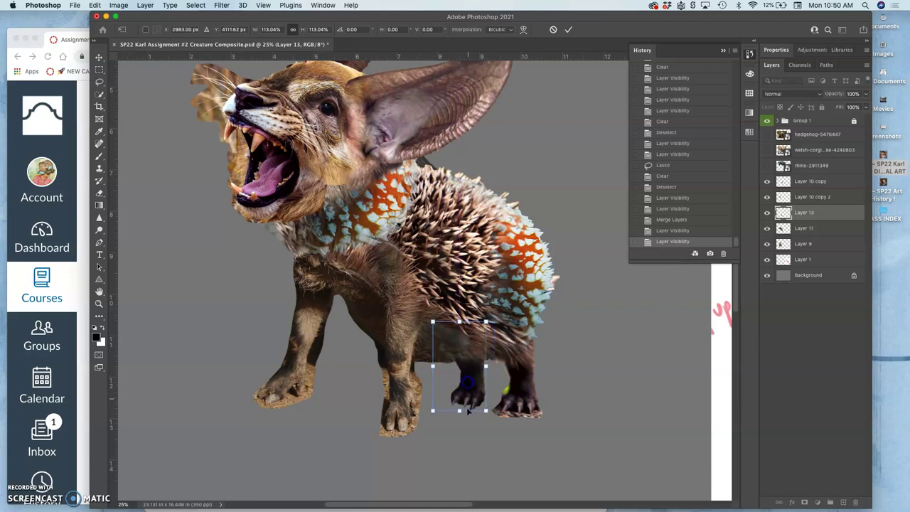
Step: Warp the upper part of the farther hind leg to fit it under the belly and apply the transform
right_click(472, 344)
click(489, 371)
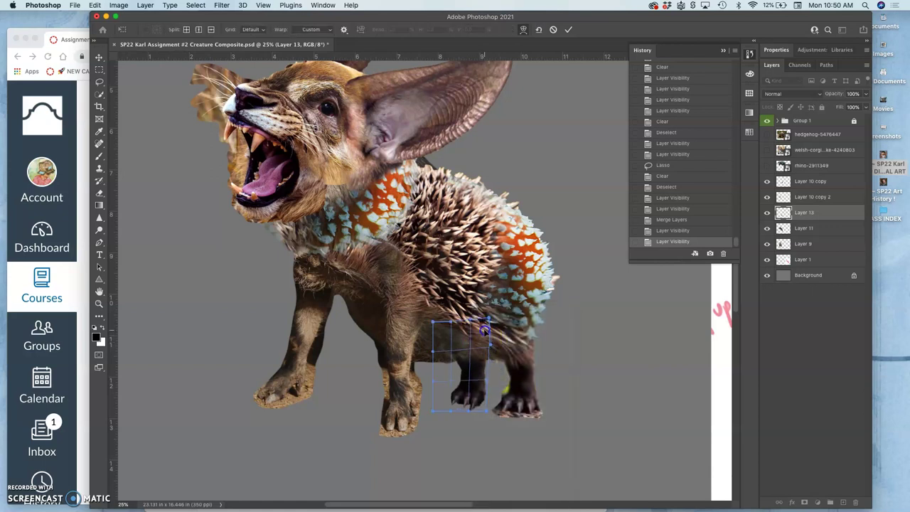
click(465, 341)
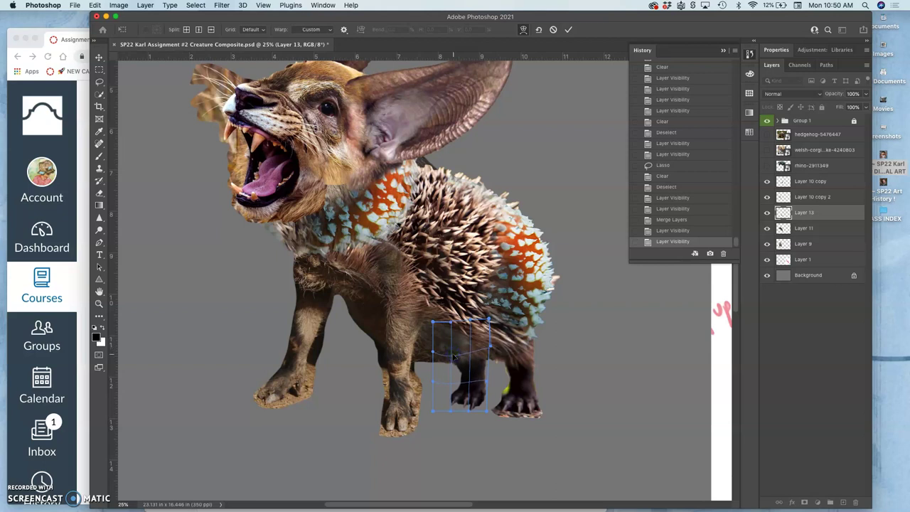
key(Return)
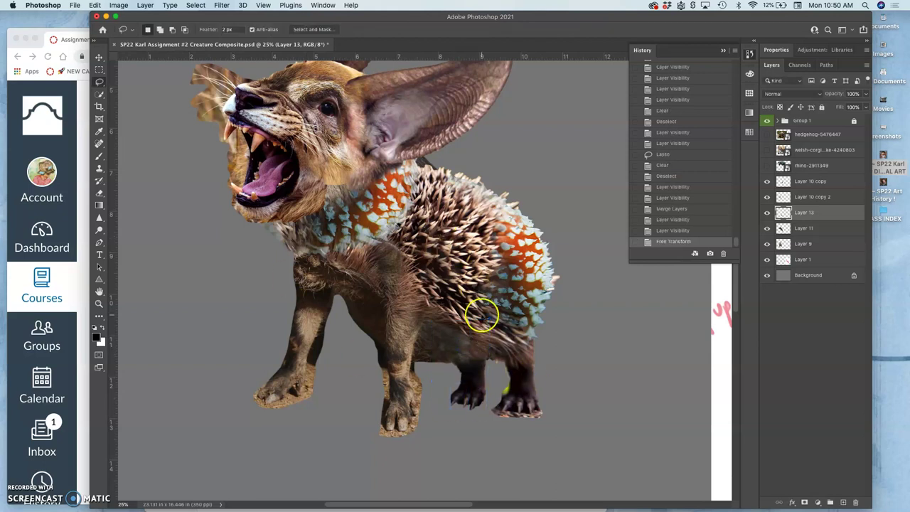
Step: Delete the hidden hedgehog, welsh-corgi and rhino source image layers beneath Group 1
scroll(498, 333, up, 3)
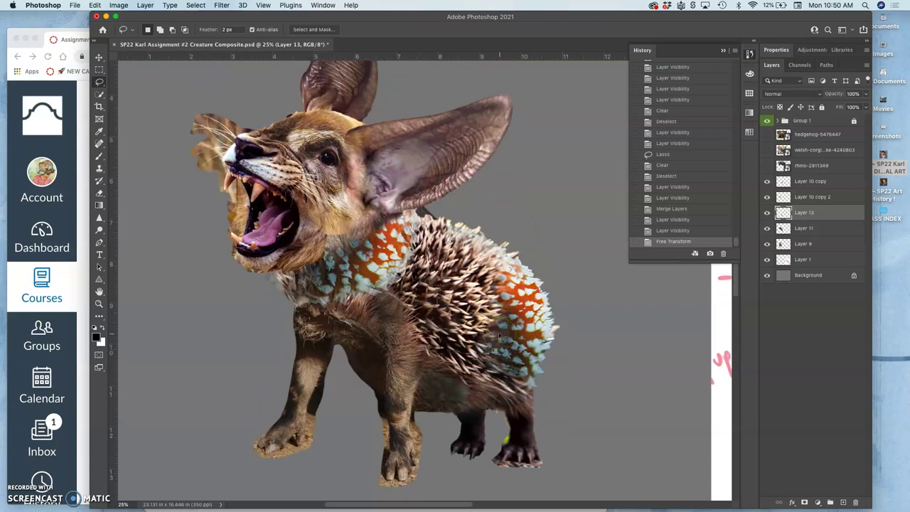
key(super+minus)
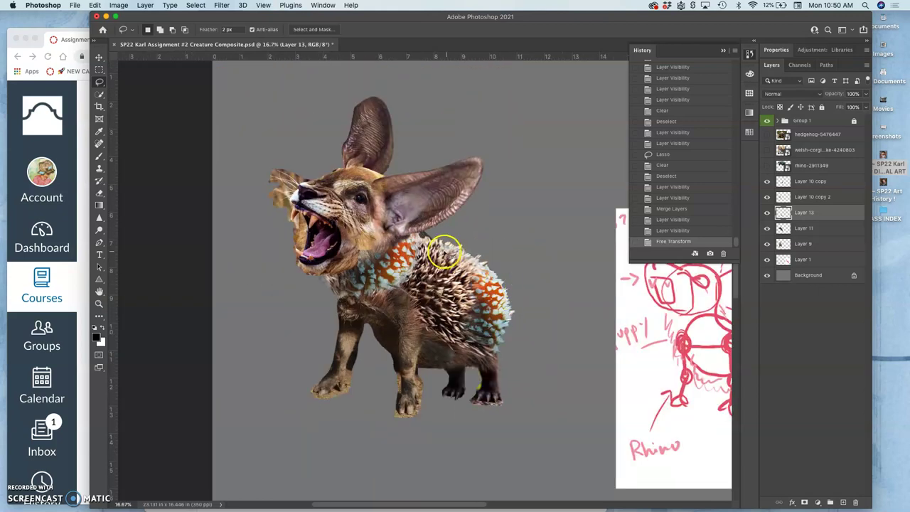
click(767, 123)
click(766, 122)
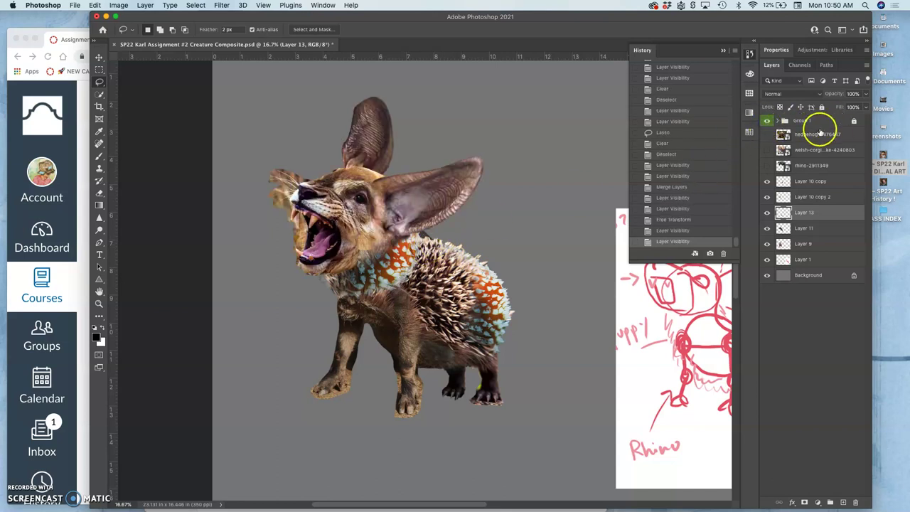
click(767, 122)
click(767, 122)
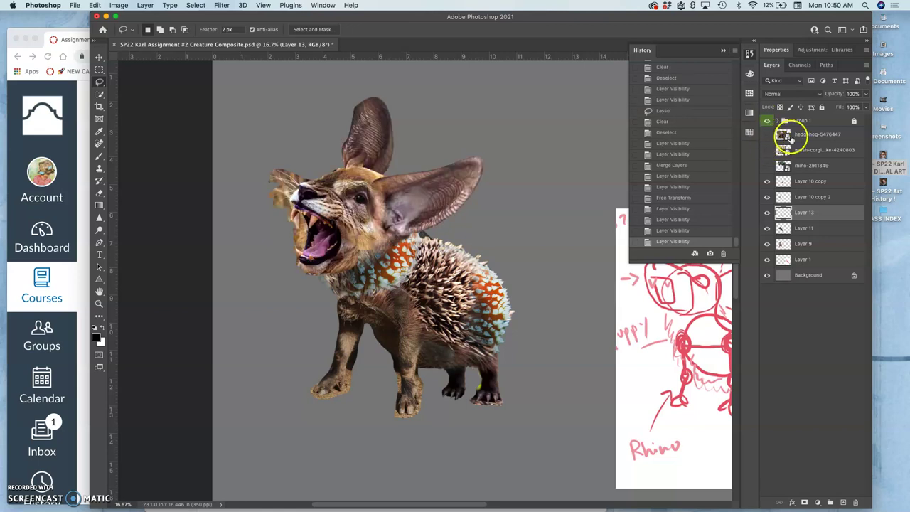
click(794, 135)
key(Delete)
key(Delete)
key(Delete)
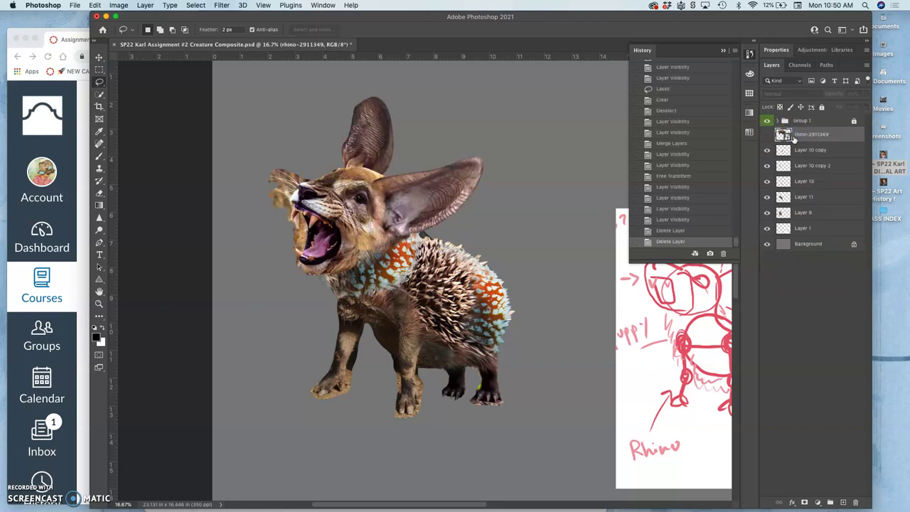
Step: Group the layers from Layer 10 copy through Layer 9 and lock the new group, checking both groups' visibility
click(768, 135)
click(768, 136)
click(800, 135)
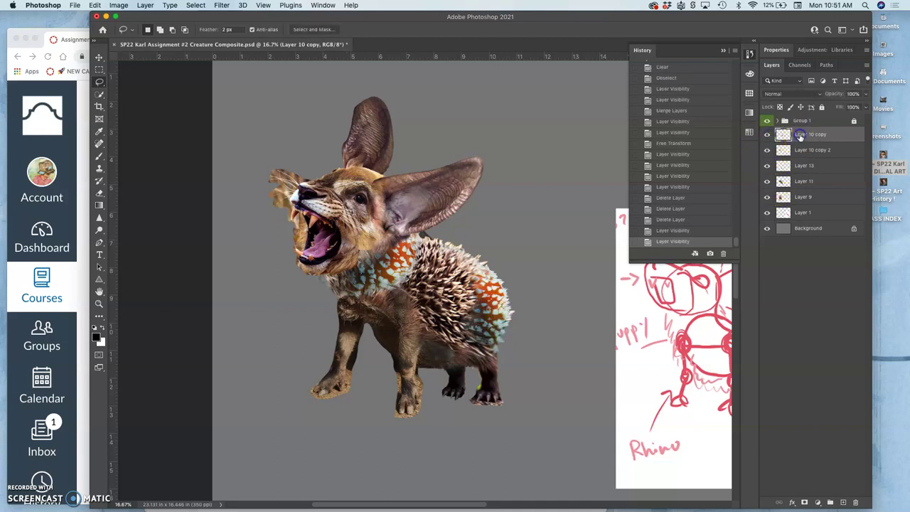
shift+click(804, 197)
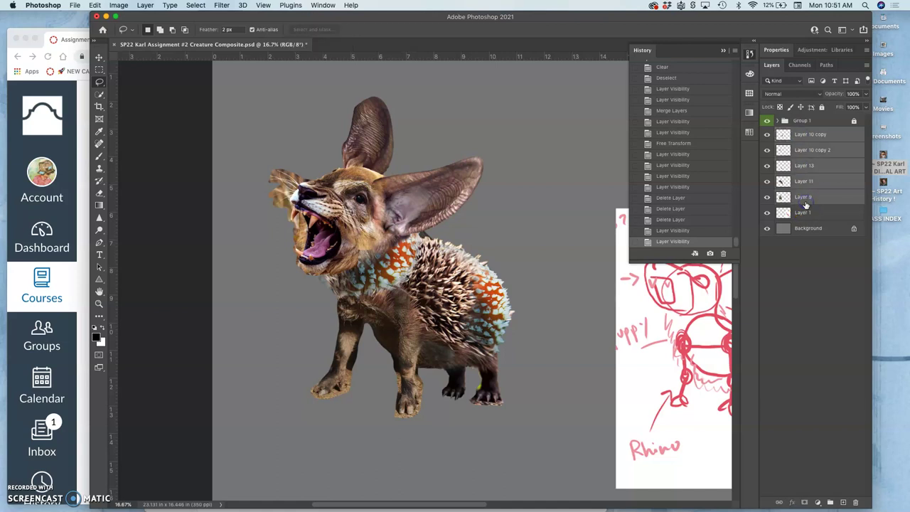
click(830, 502)
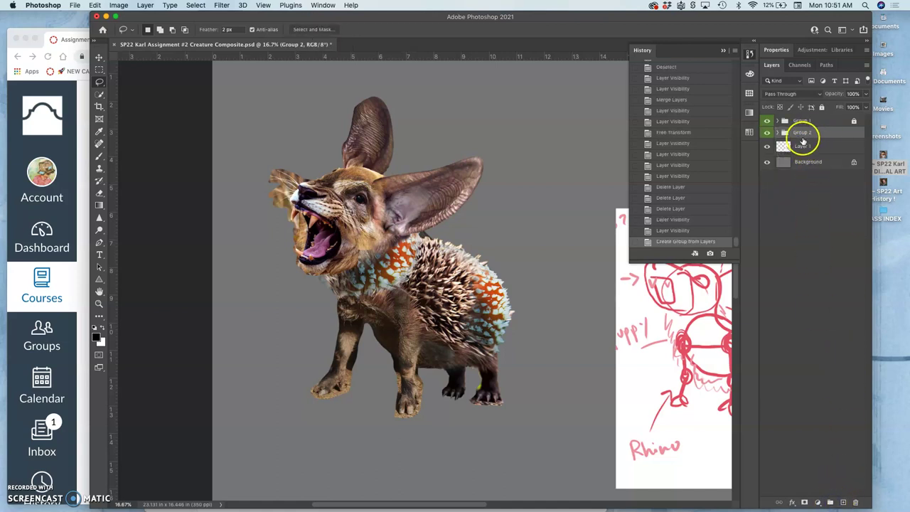
click(821, 108)
click(767, 132)
click(767, 132)
click(767, 121)
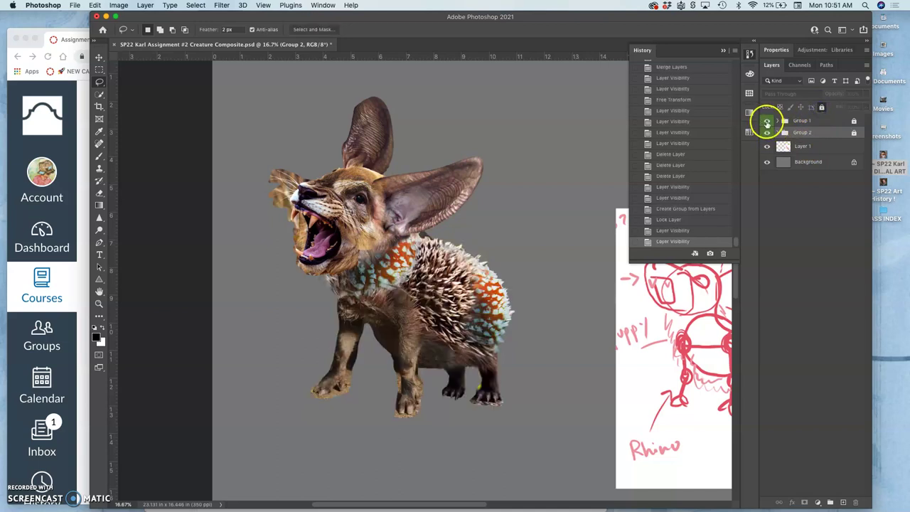
click(767, 122)
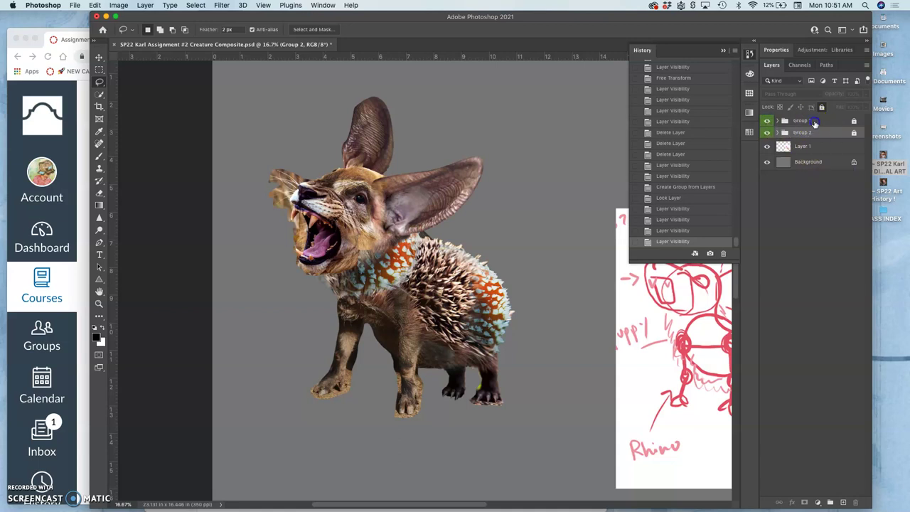
Step: Add a new layer above Group 1, name it CLONE STAMP and give it a red color label
click(843, 502)
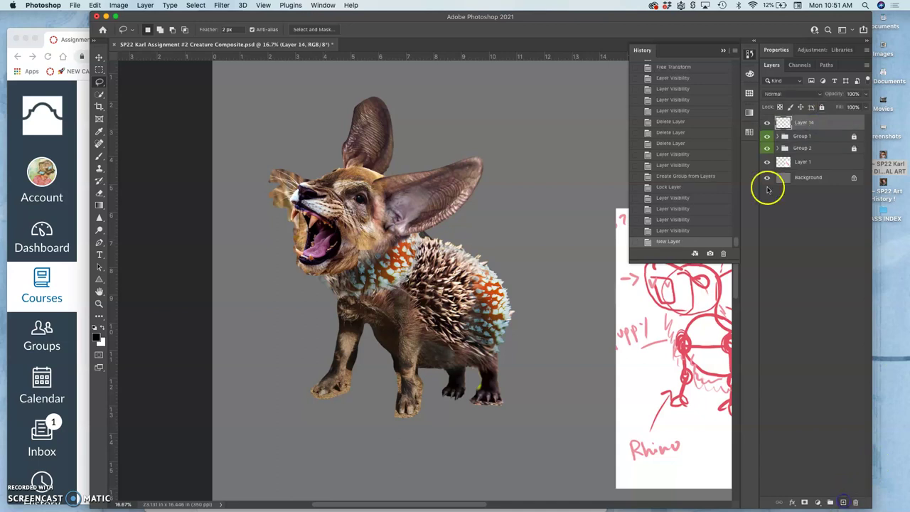
click(801, 123)
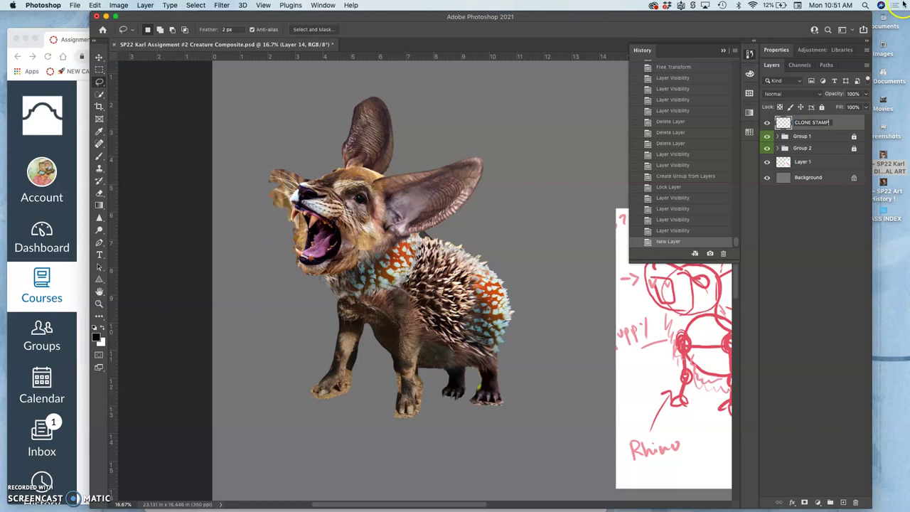
key(Return)
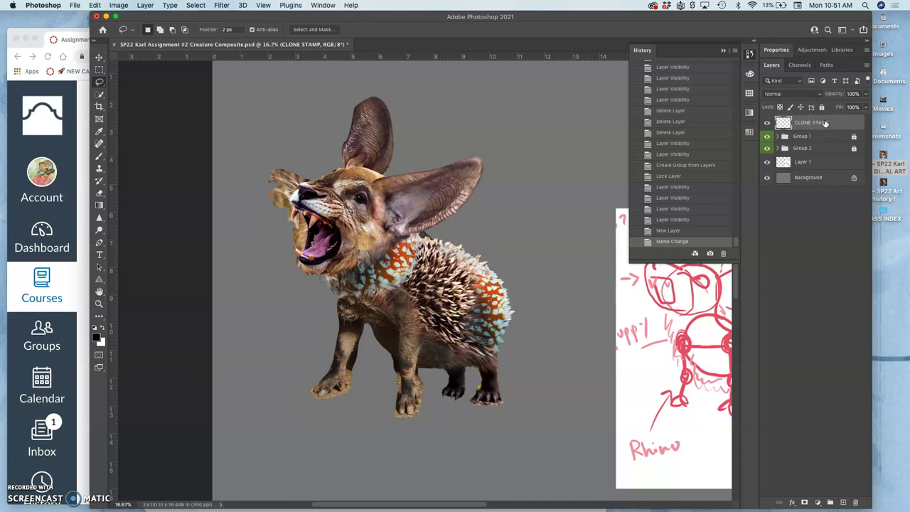
right_click(770, 121)
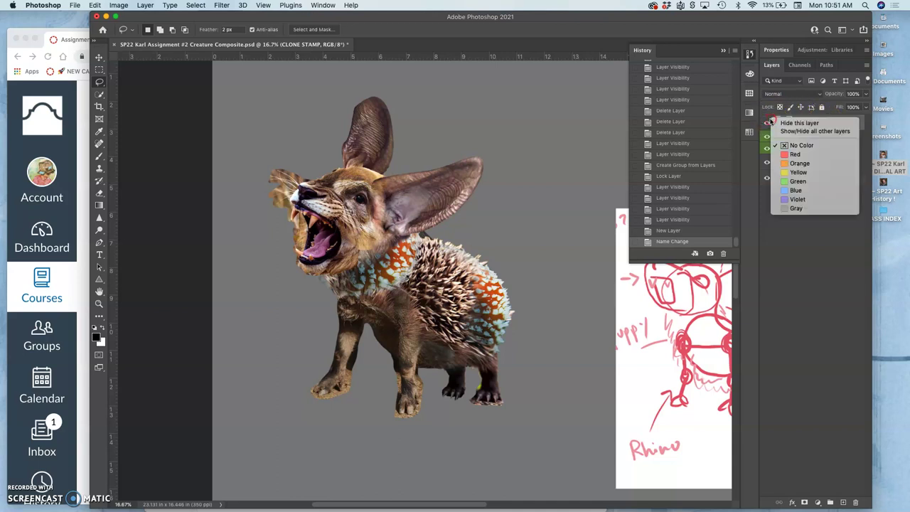
click(787, 155)
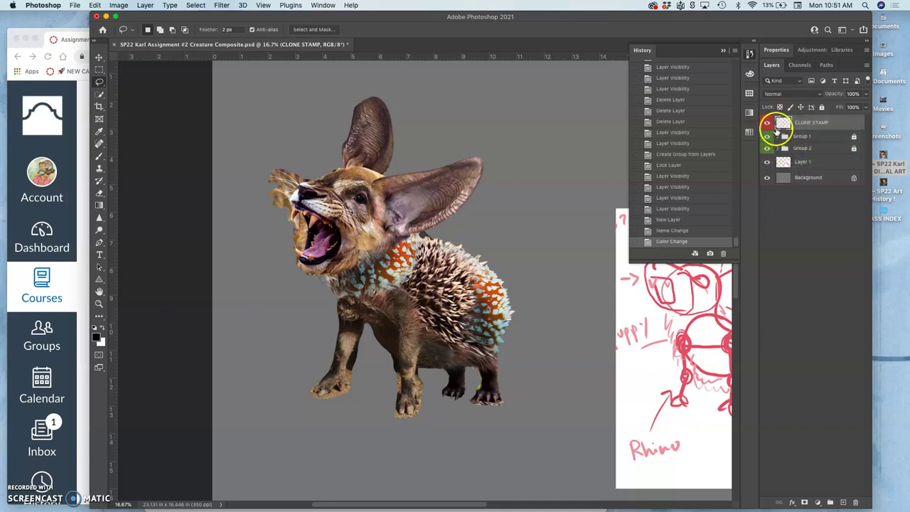
Step: Choose the Clone Stamp tool and set its brush to about 284 px with the hardness lowered to a soft edge
click(100, 168)
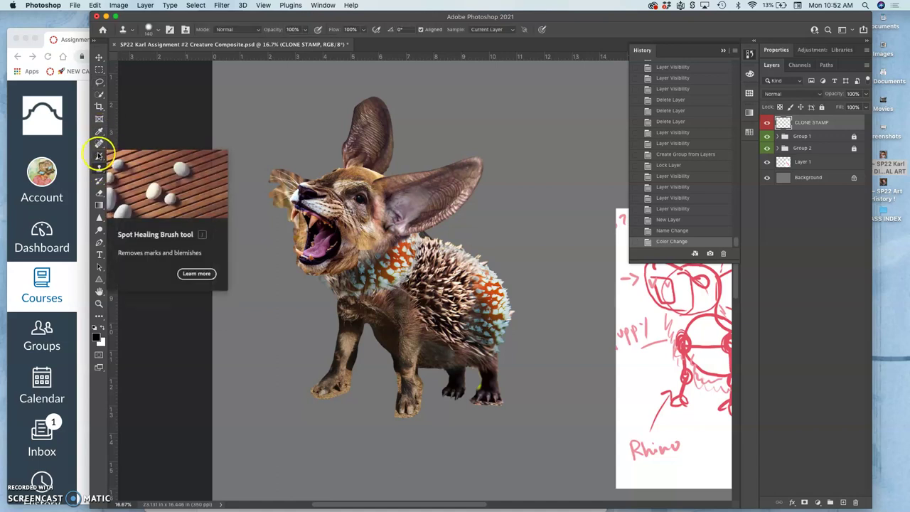
click(101, 169)
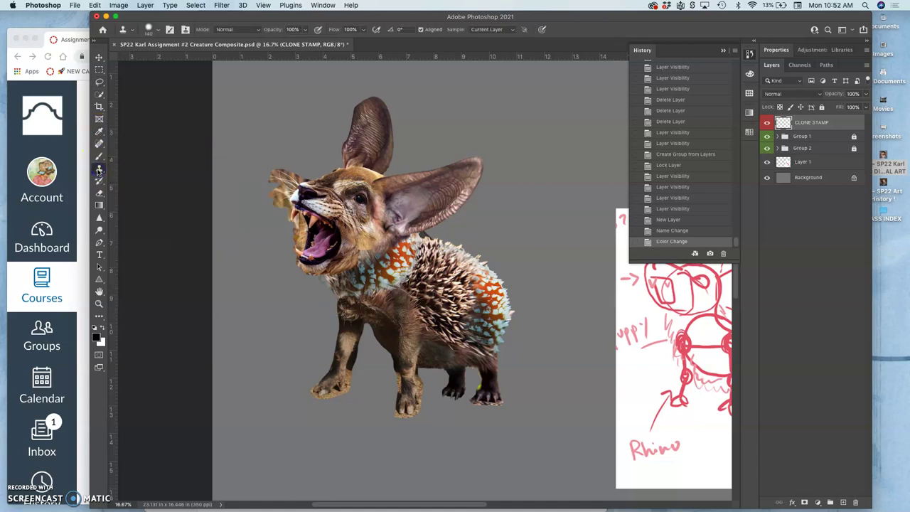
click(99, 169)
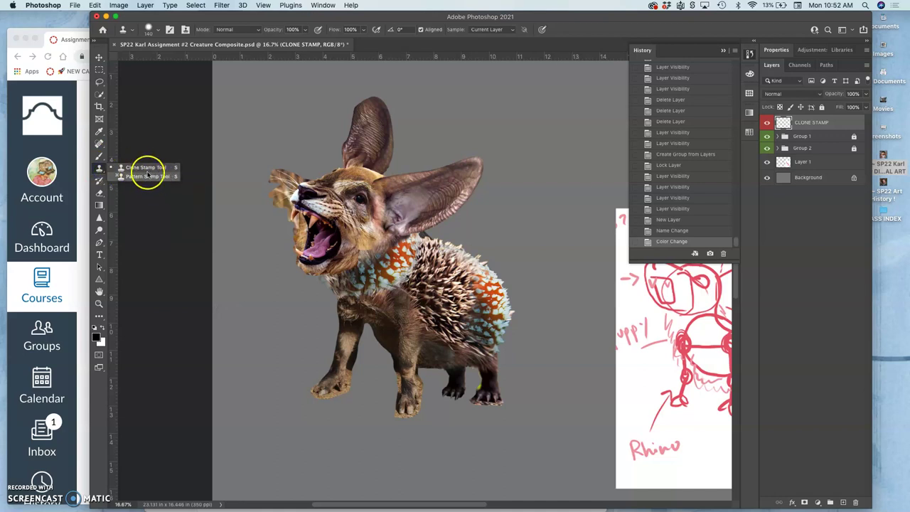
click(99, 169)
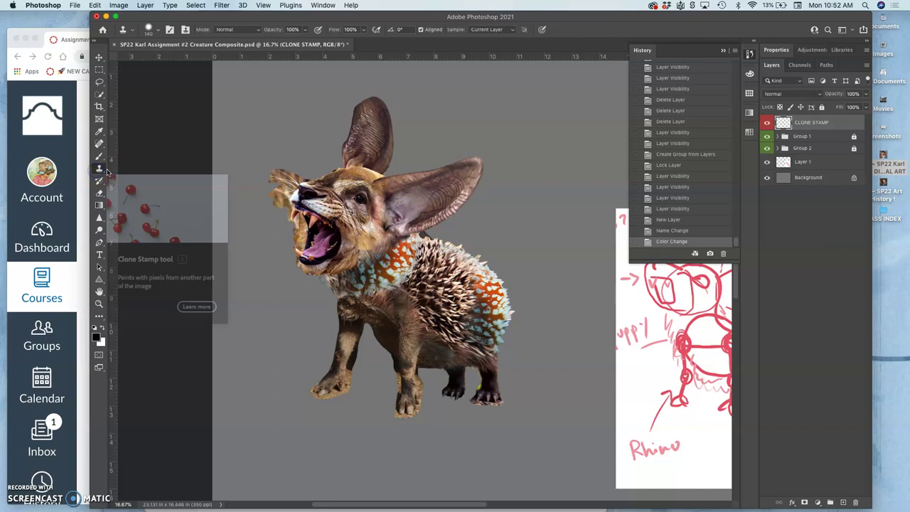
click(153, 29)
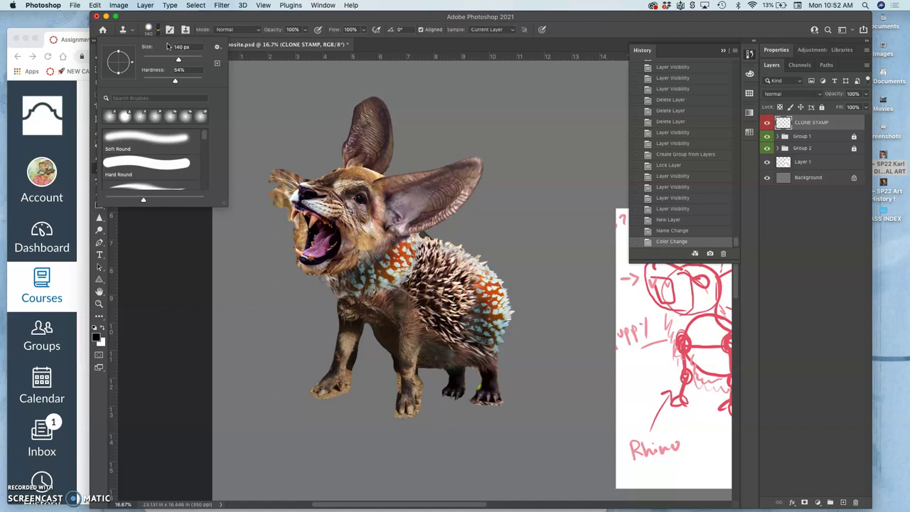
click(190, 59)
drag(142, 80, 142, 79)
Step: Set the Clone Stamp to sample Current & Below and hide the Background layer
key(super+equal)
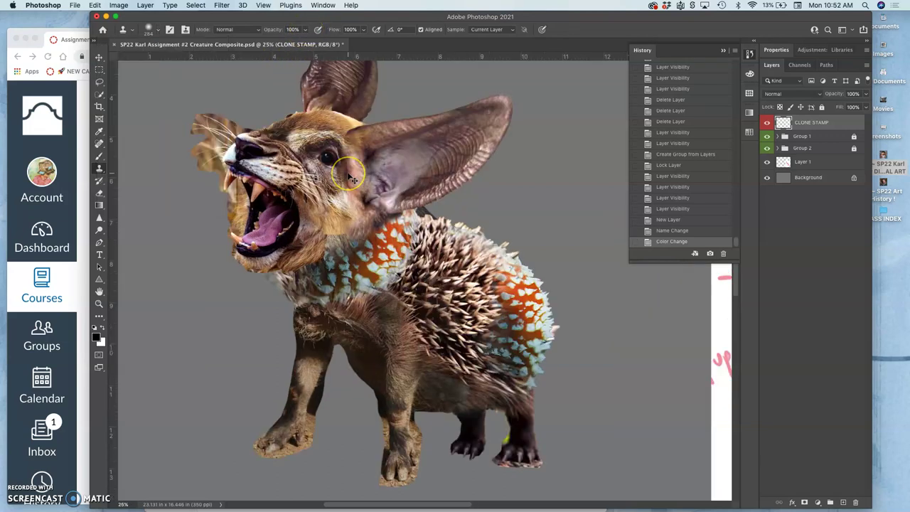
drag(425, 257, 450, 277)
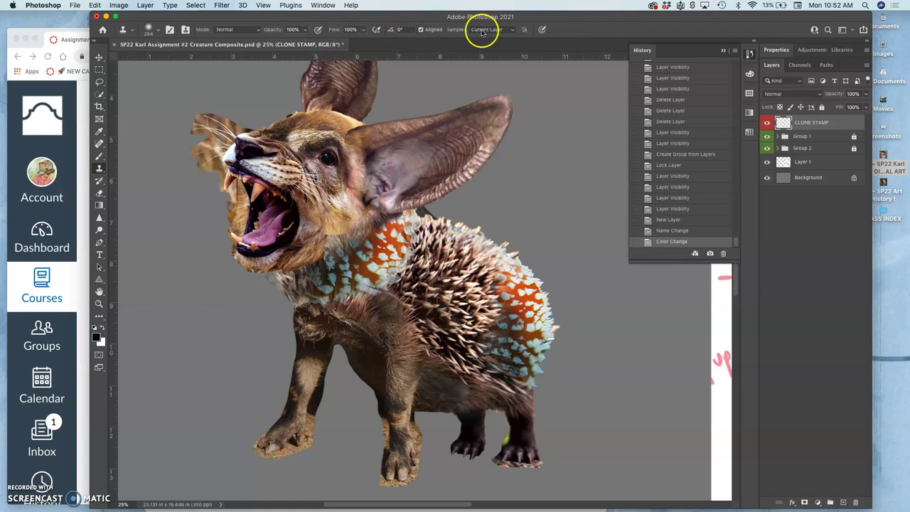
click(512, 30)
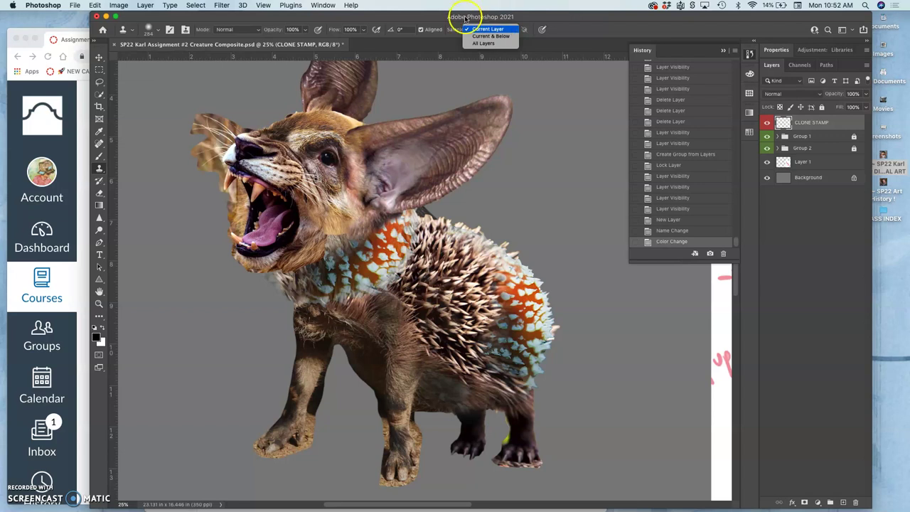
click(28, 492)
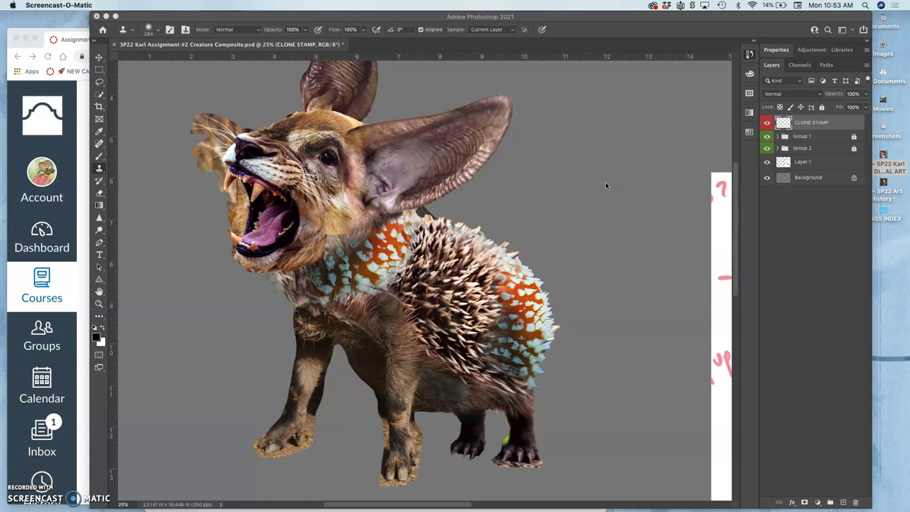
click(489, 30)
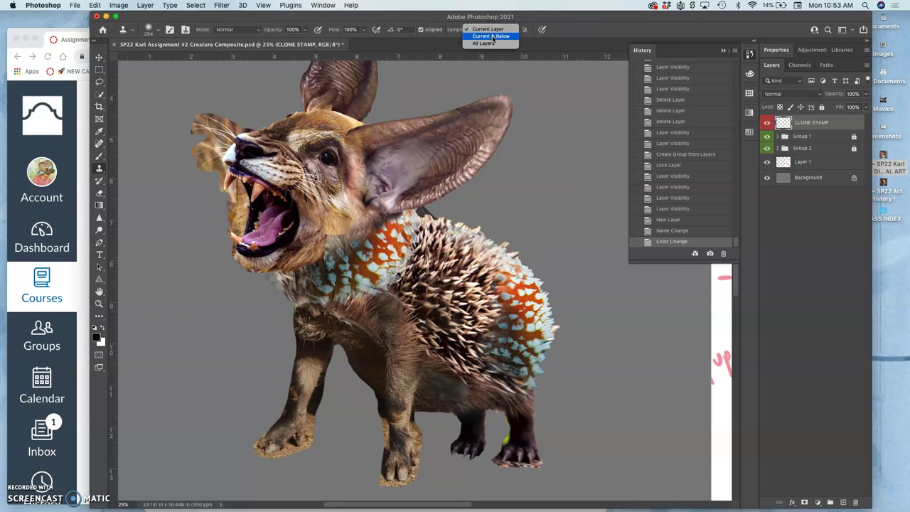
click(492, 36)
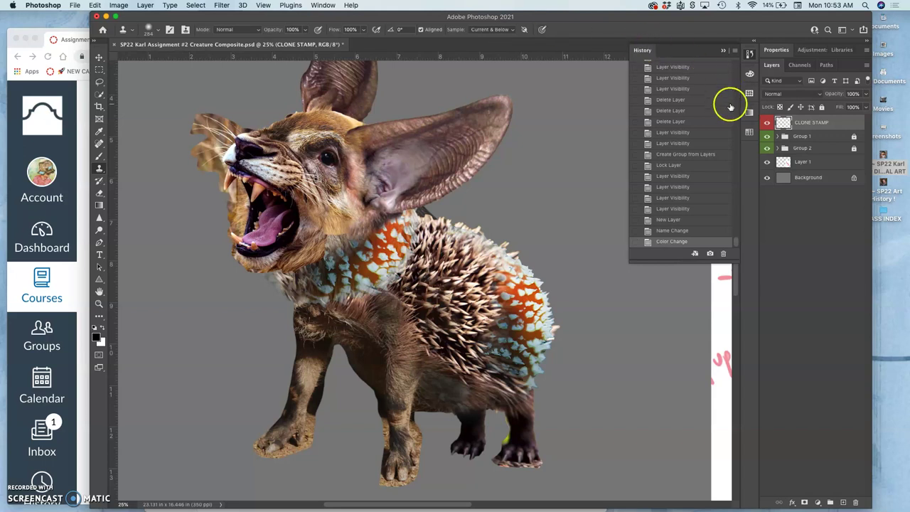
click(767, 179)
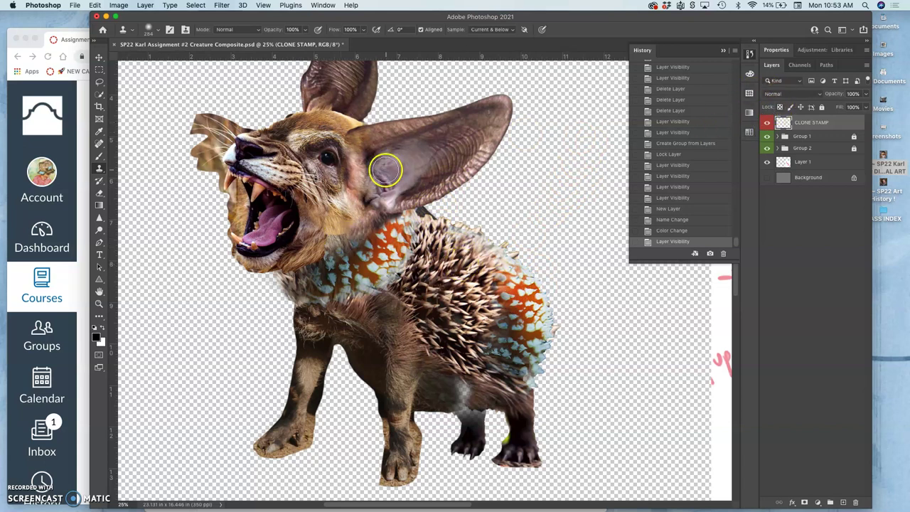
Step: Clone the lion's open mouth and surrounding fur over the forehead and the sideways ear on the CLONE STAMP layer
click(398, 170)
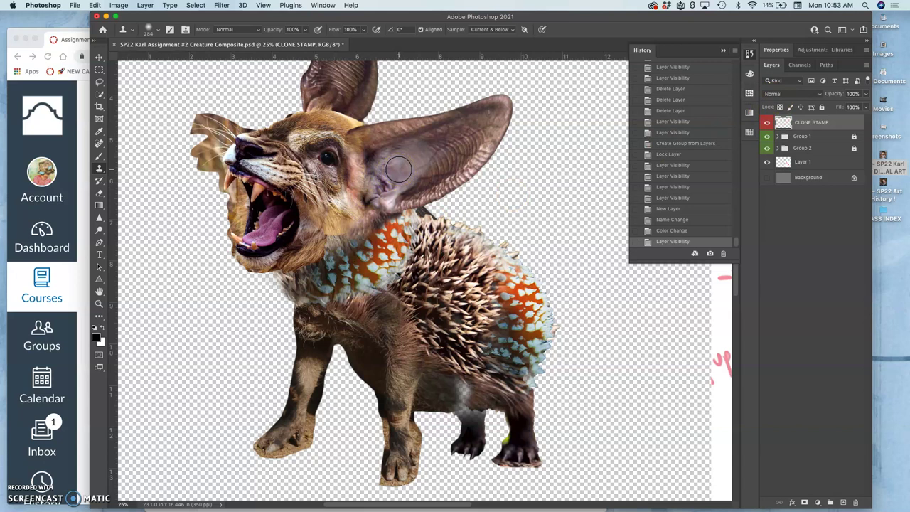
click(414, 168)
mouse_move(414, 167)
mouse_down()
mouse_move(404, 201)
mouse_move(404, 175)
mouse_up()
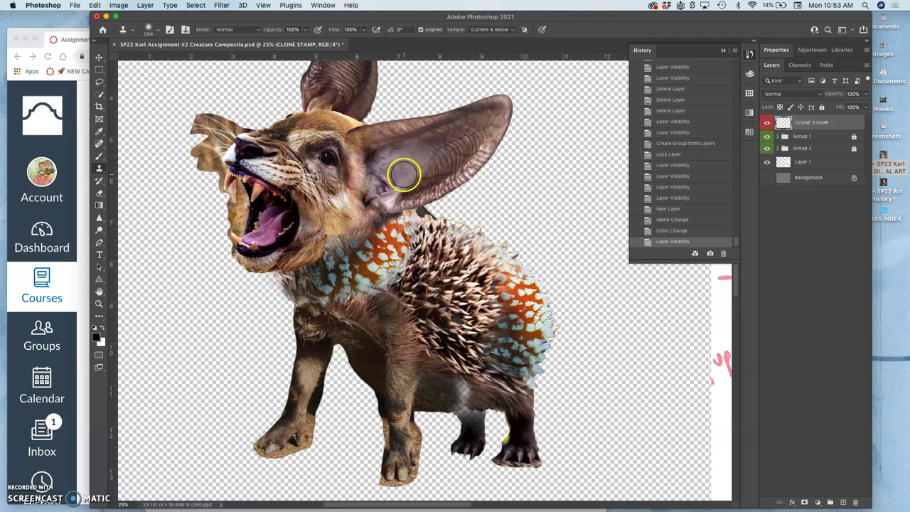
drag(241, 242, 235, 243)
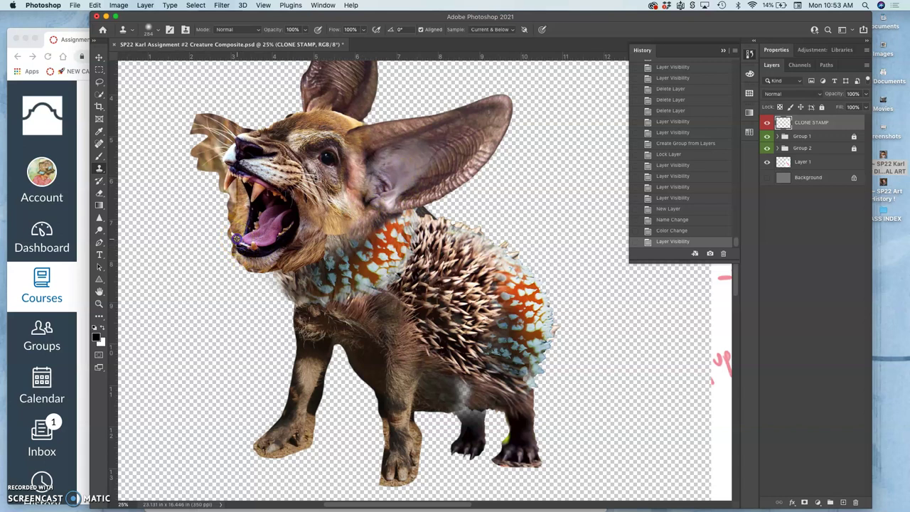
mouse_move(320, 237)
mouse_down()
mouse_move(402, 278)
mouse_move(319, 244)
mouse_move(325, 204)
mouse_move(247, 233)
mouse_move(324, 184)
mouse_move(403, 158)
mouse_move(315, 153)
mouse_move(335, 160)
mouse_move(335, 124)
mouse_move(359, 146)
mouse_move(355, 167)
mouse_move(373, 143)
mouse_move(444, 107)
mouse_up()
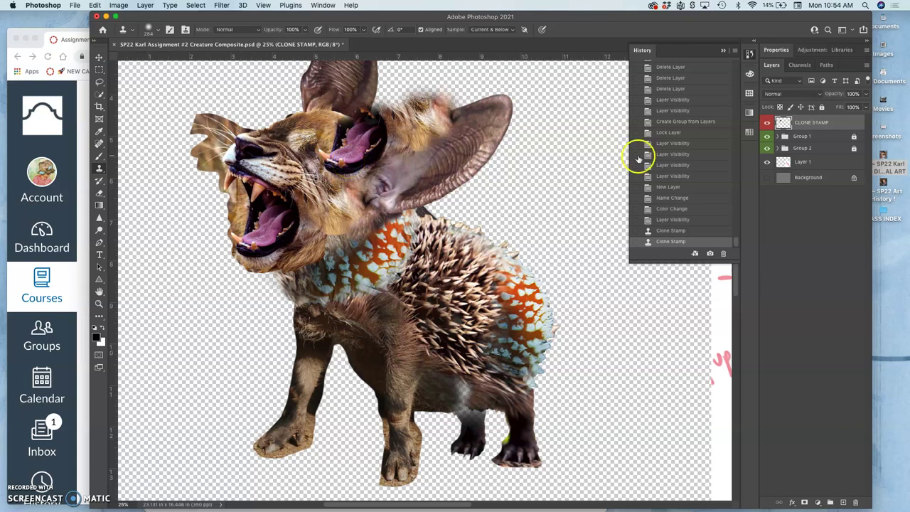
Step: Toggle the CLONE STAMP layer's visibility, try a lower layer opacity, and undo the last opacity and visibility changes
click(766, 124)
click(767, 124)
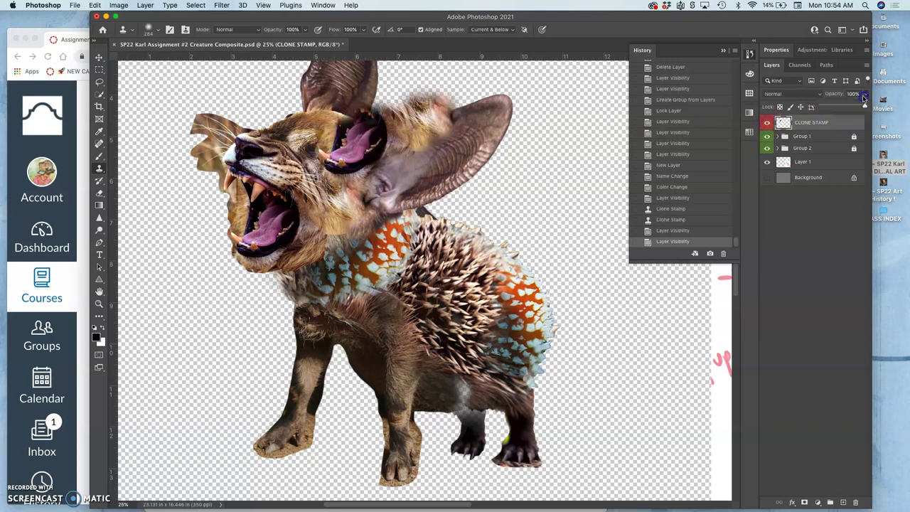
drag(858, 106, 846, 109)
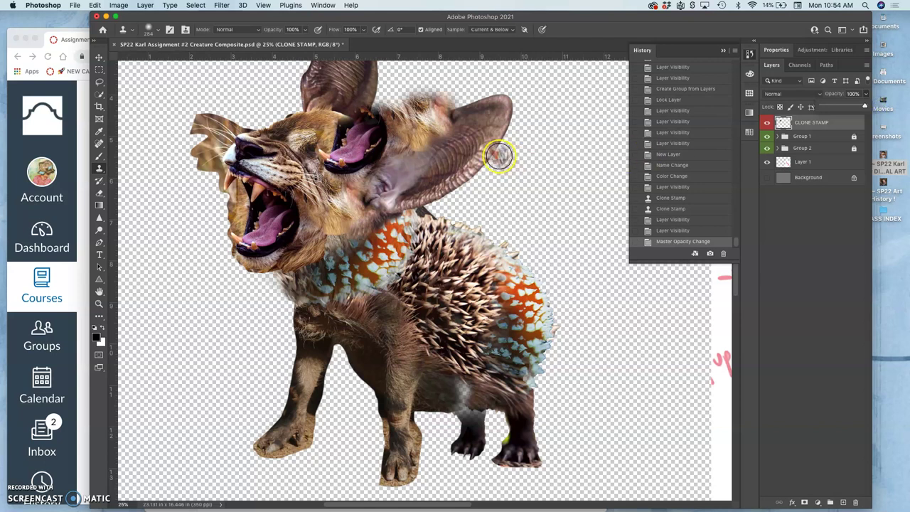
key(super+z)
key(super+z)
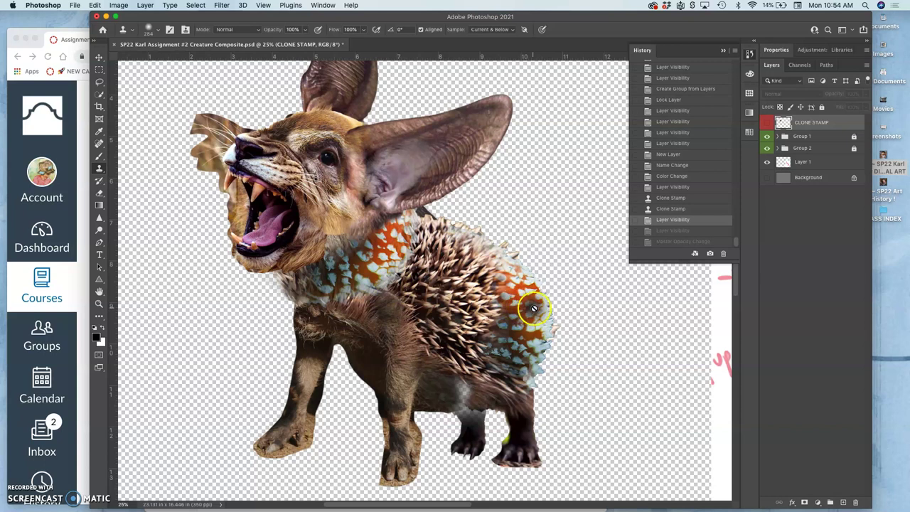
Step: Show the CLONE STAMP layer and clear all the cloned content from it
drag(526, 311, 459, 299)
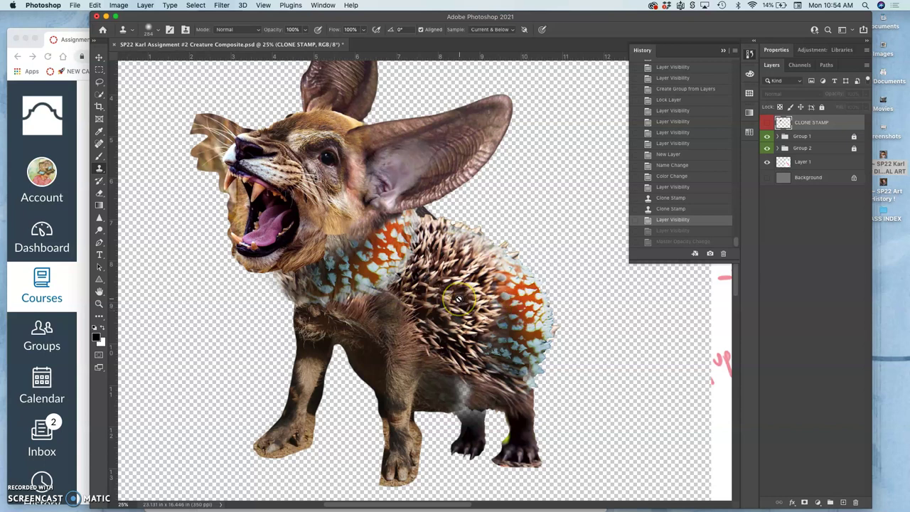
click(716, 223)
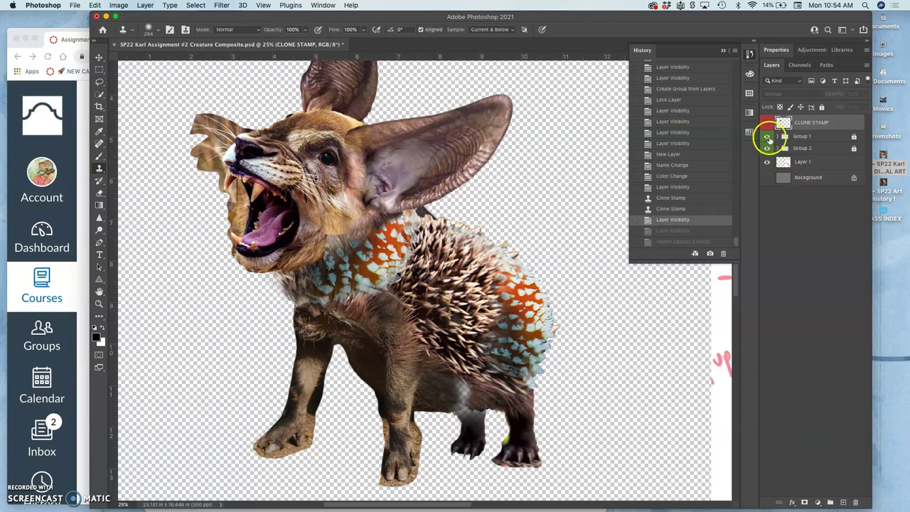
click(767, 123)
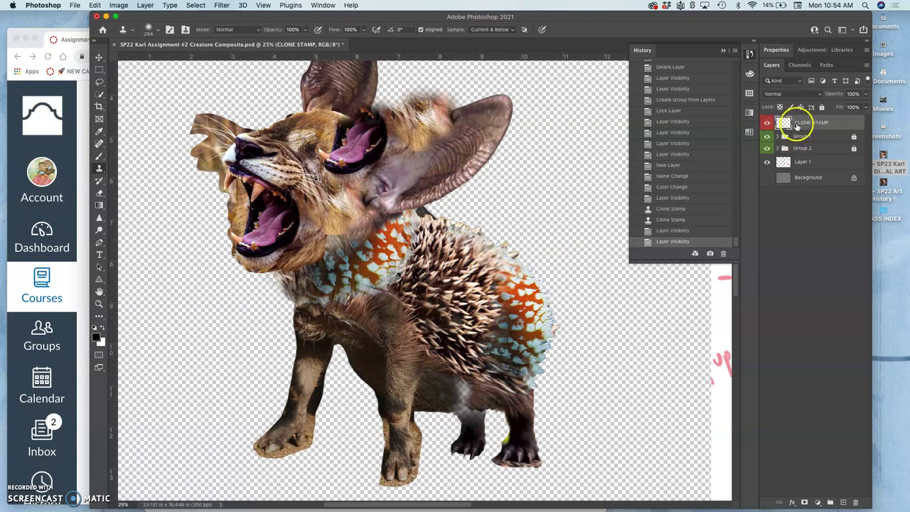
key(ctrl+a)
key(Delete)
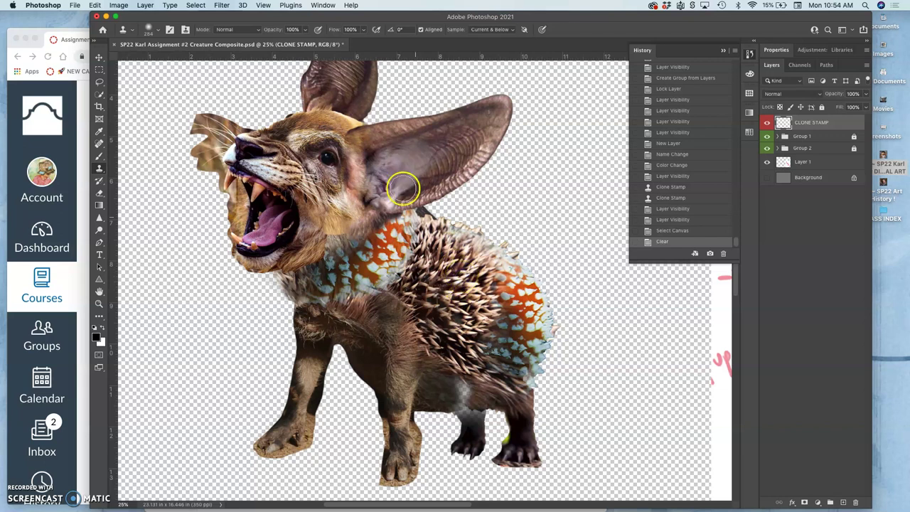
Step: Clone hedgehog spines over the tip of the sideways ear and compare with the CLONE STAMP layer hidden and shown
mouse_move(490, 109)
mouse_down()
mouse_move(409, 140)
mouse_move(510, 110)
mouse_move(507, 97)
mouse_move(525, 78)
mouse_move(518, 93)
mouse_move(490, 93)
mouse_move(452, 114)
mouse_up()
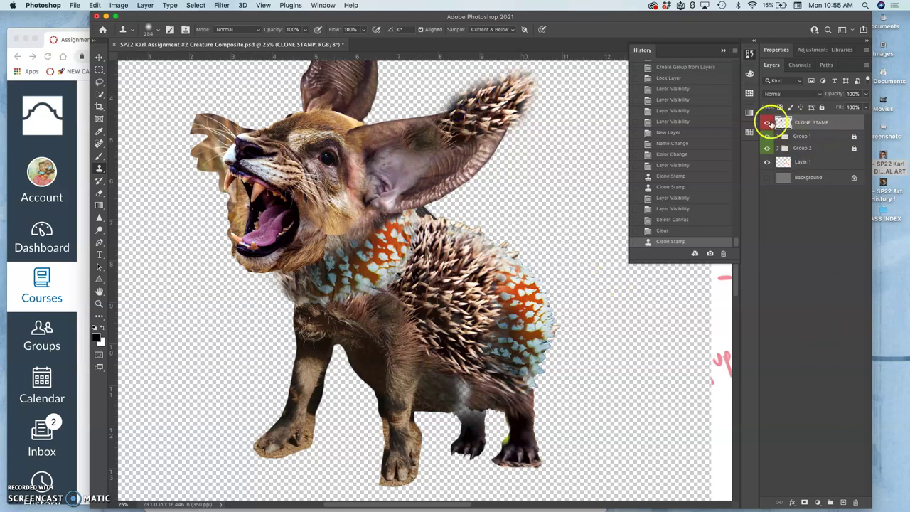
click(764, 123)
click(765, 124)
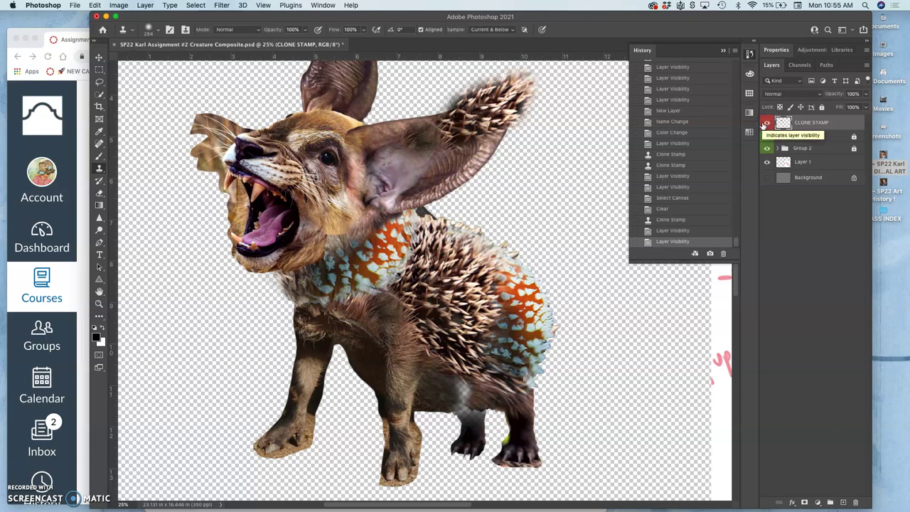
key(super+minus)
key(super+z)
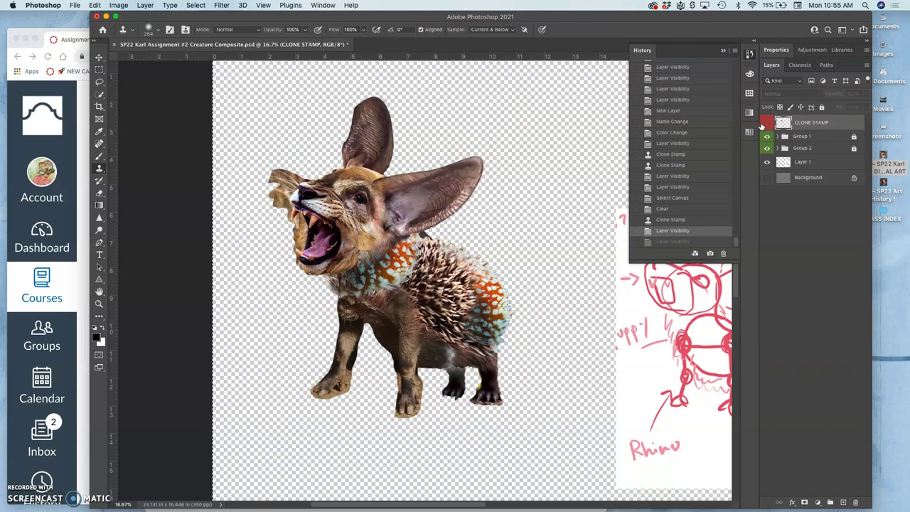
click(766, 123)
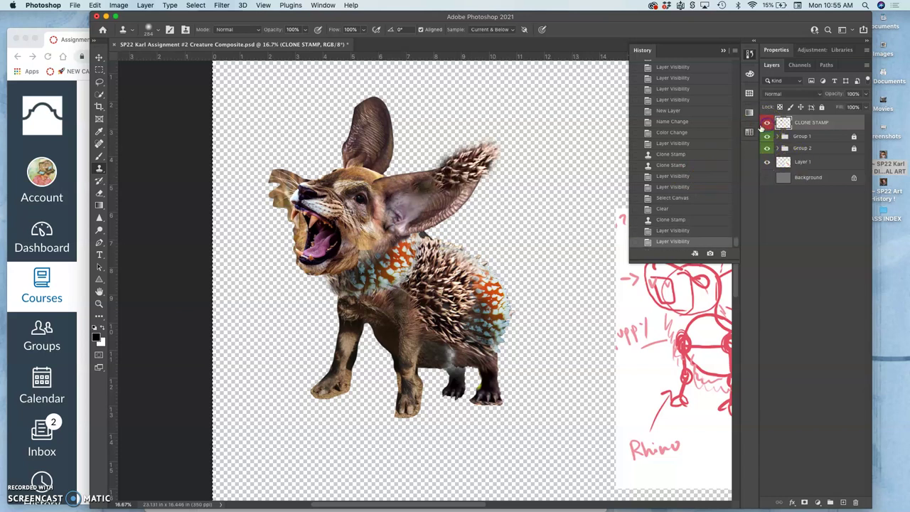
Step: Lasso the cloned spines around the sideways ear, delete them from the CLONE STAMP layer and deselect
click(99, 81)
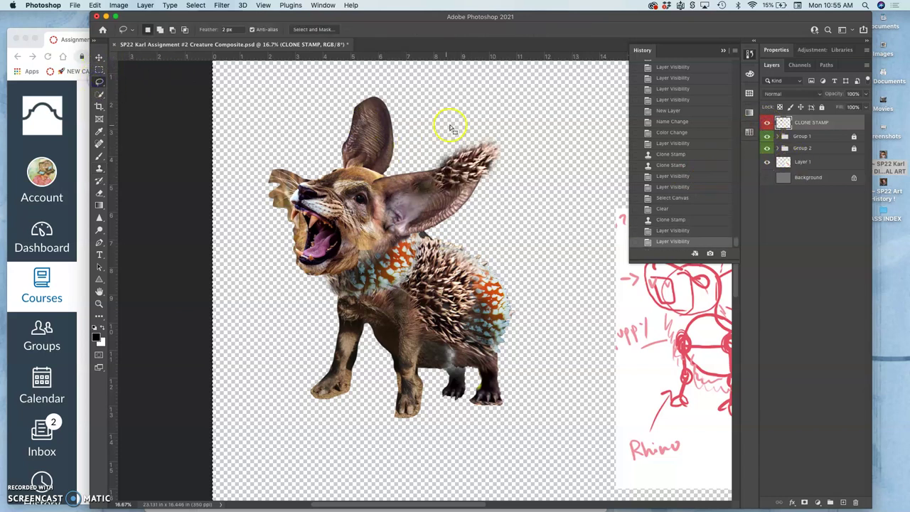
mouse_move(451, 126)
mouse_down()
mouse_move(411, 169)
mouse_move(420, 130)
mouse_up()
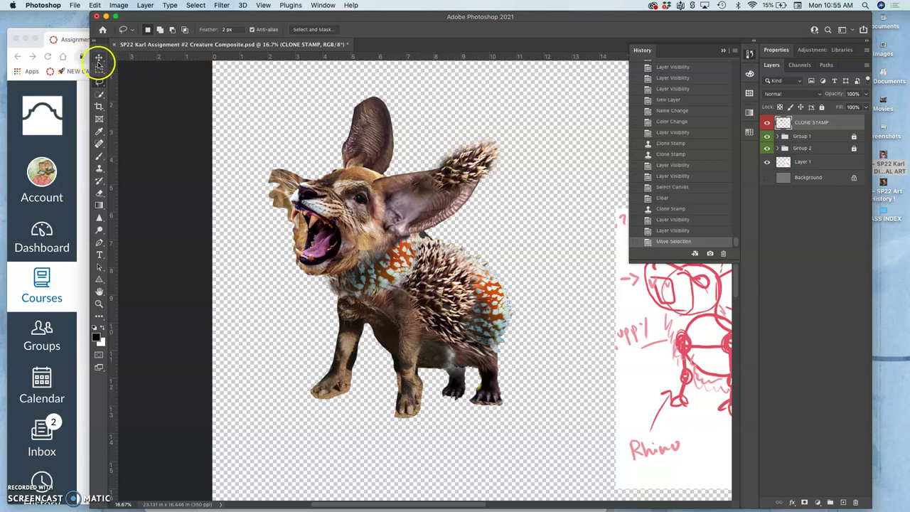
click(441, 120)
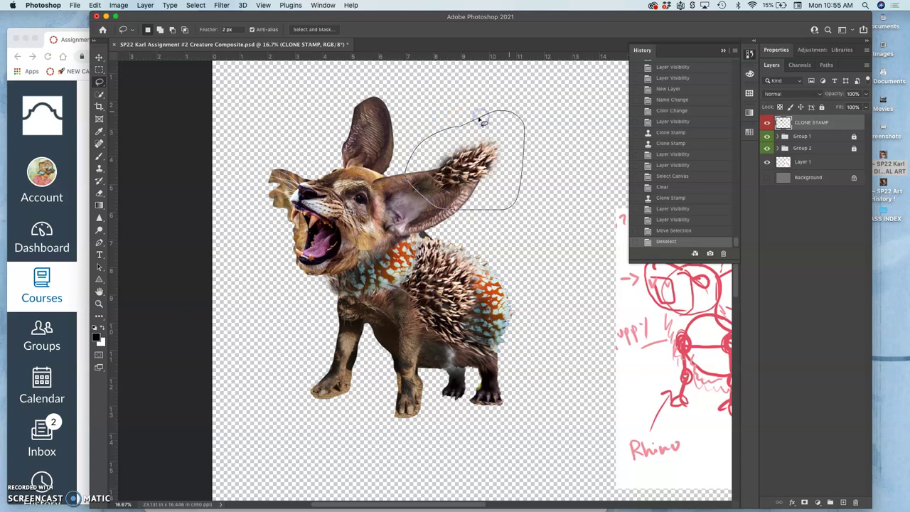
drag(481, 125, 487, 121)
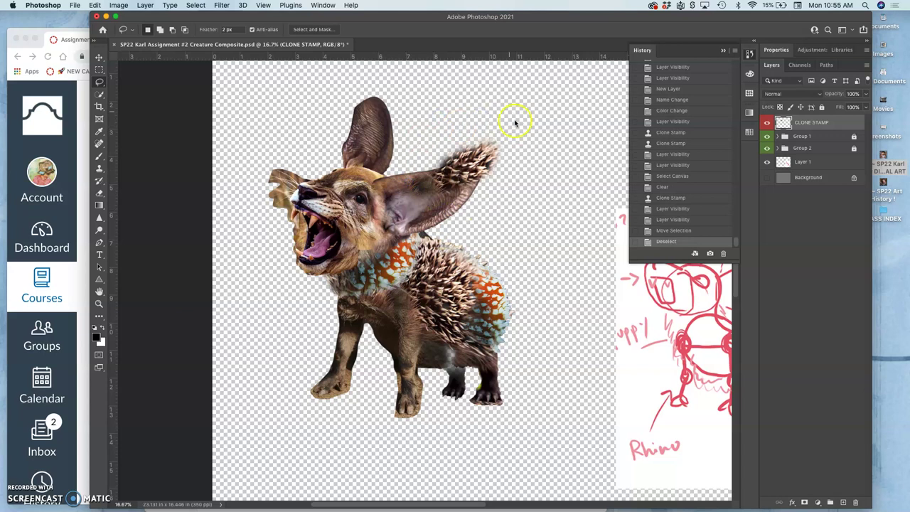
key(Delete)
click(516, 133)
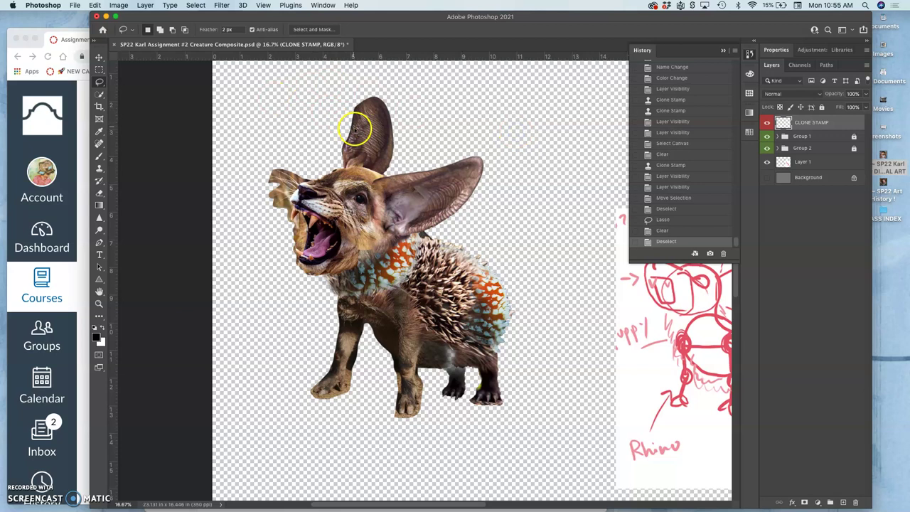
Step: Clone the orange and light-blue pattern and hedgehog spines onto the forehead at the base of the upright ear
click(100, 171)
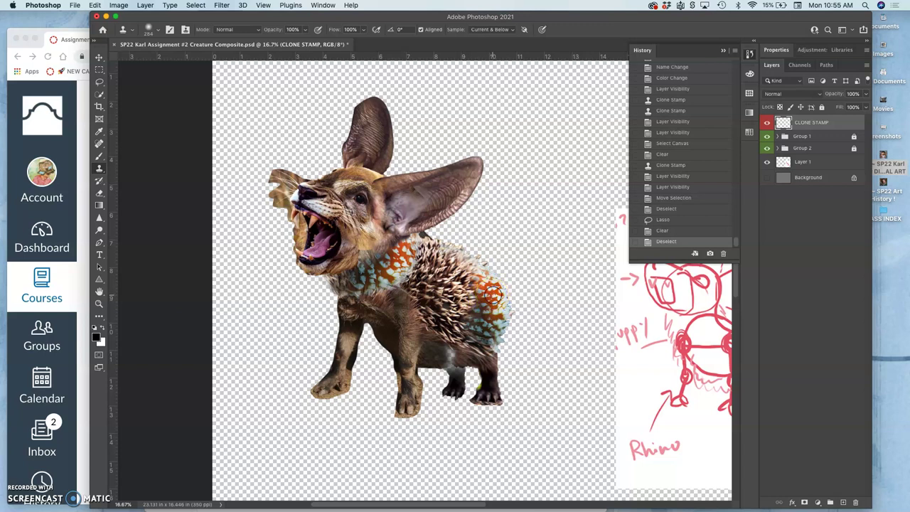
mouse_move(359, 170)
mouse_down()
mouse_move(371, 179)
mouse_move(336, 177)
mouse_up()
alt+click(427, 279)
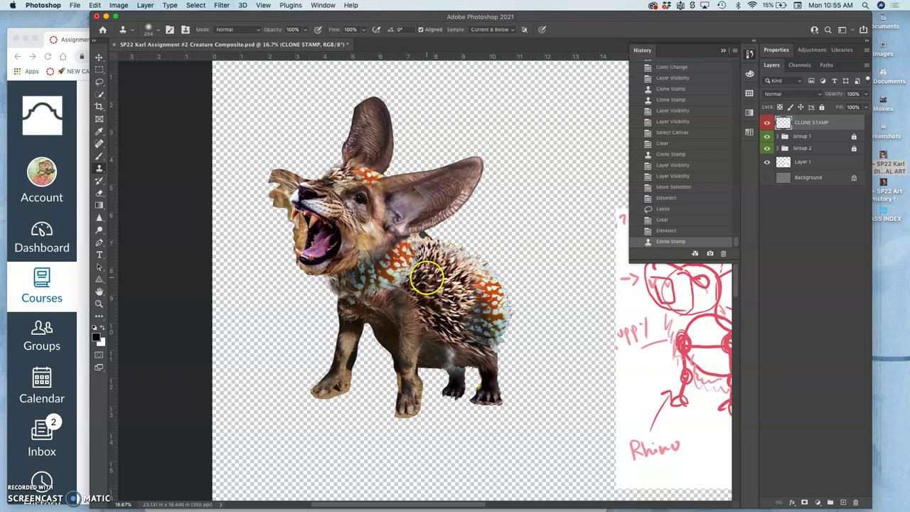
Step: Lower the Clone Stamp opacity to 64% and clone the orange pattern and spines into the inside of the sideways ear
scroll(427, 279, up, 5)
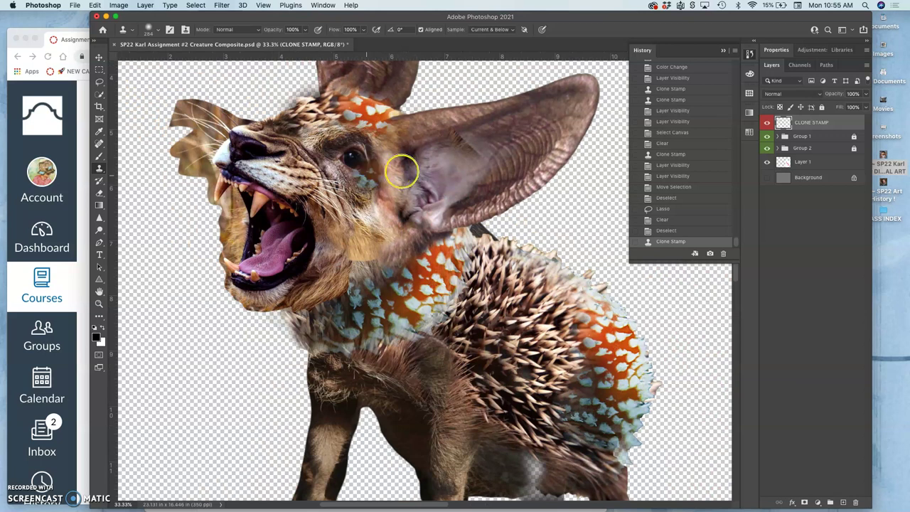
scroll(396, 173, up, 2)
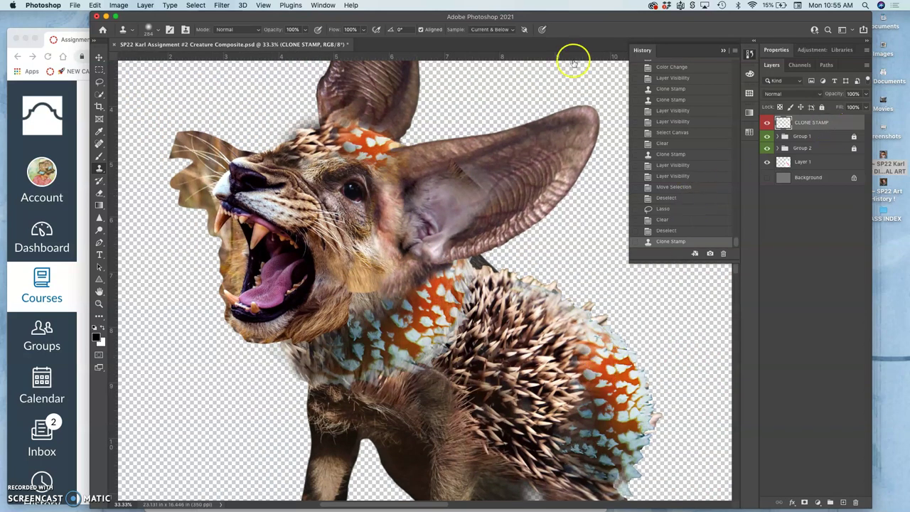
click(304, 31)
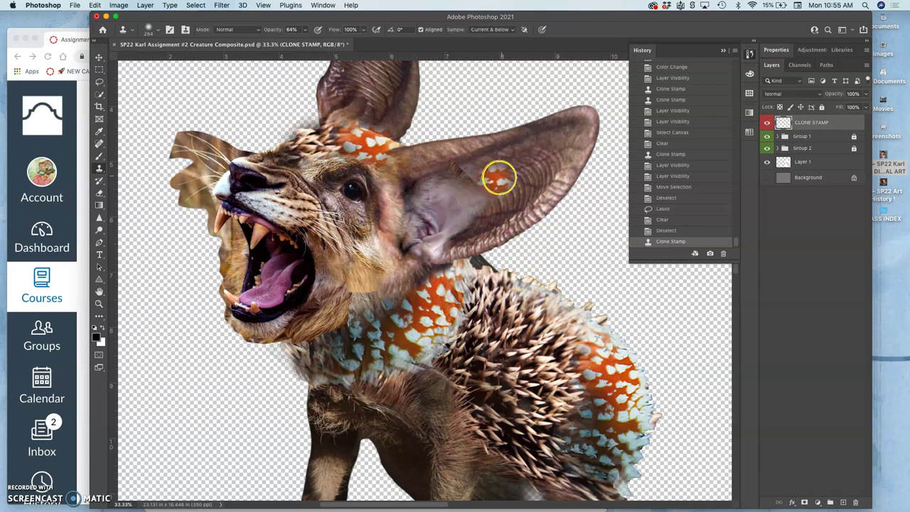
mouse_move(516, 169)
mouse_down()
mouse_move(491, 175)
mouse_move(557, 147)
mouse_move(498, 202)
mouse_move(597, 319)
mouse_move(606, 404)
mouse_move(497, 231)
mouse_move(494, 206)
mouse_move(482, 215)
mouse_move(482, 184)
mouse_move(472, 174)
mouse_move(434, 195)
mouse_up()
alt+click(527, 276)
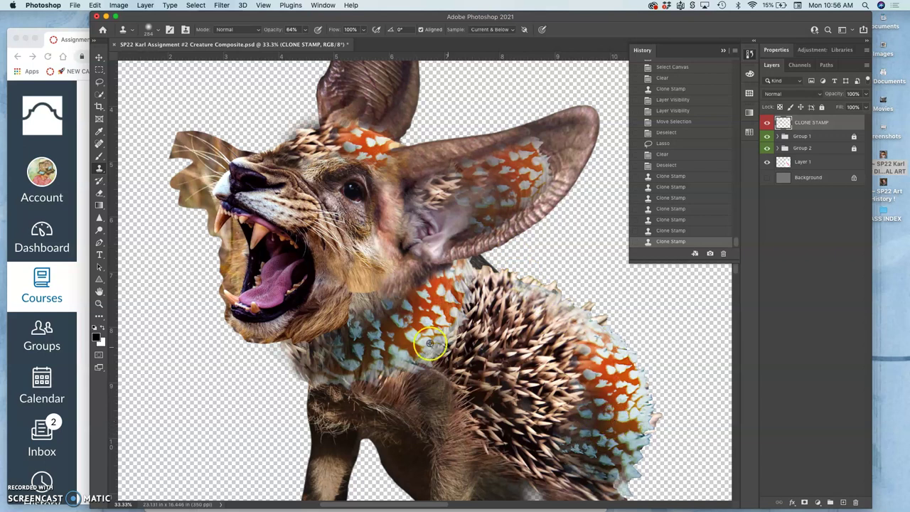
Step: Clone semi-transparent patches of the orange and light-blue pattern onto the upright ear
scroll(403, 290, up, 5)
drag(396, 237, 377, 197)
drag(389, 239, 398, 266)
click(391, 320)
scroll(406, 285, down, 5)
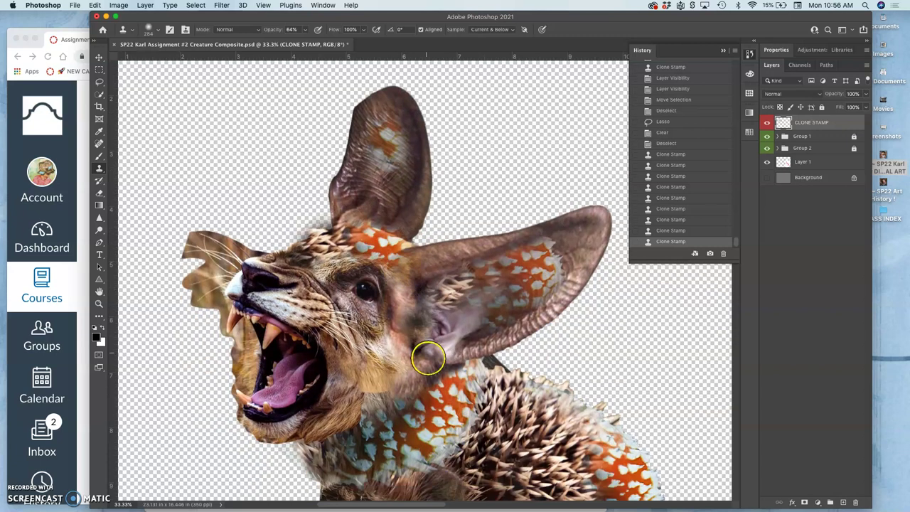
mouse_move(397, 223)
mouse_down()
mouse_move(392, 172)
mouse_move(378, 180)
mouse_up()
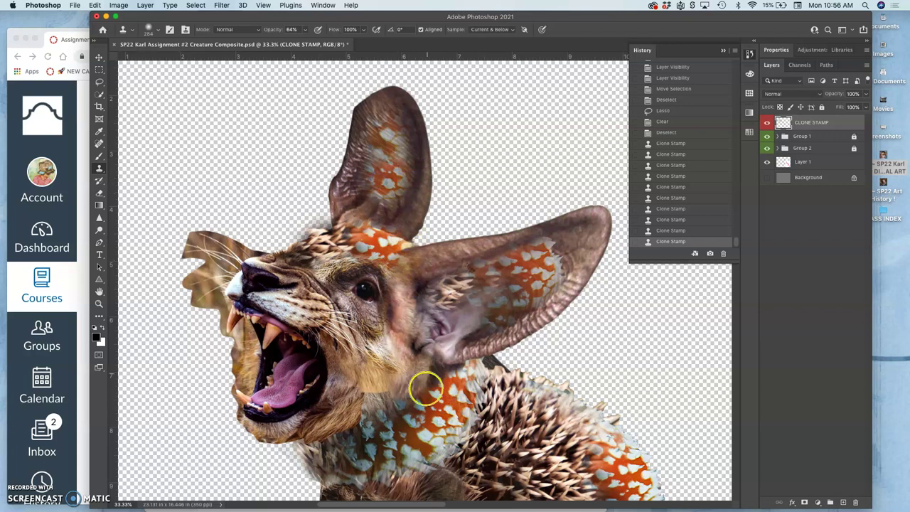
Step: Sample the pattern on the chest and clone more semi-transparent patches onto the lower part of the upright ear
mouse_move(405, 446)
mouse_down()
mouse_move(439, 368)
mouse_move(431, 385)
mouse_move(443, 382)
mouse_move(445, 392)
mouse_move(408, 436)
mouse_up()
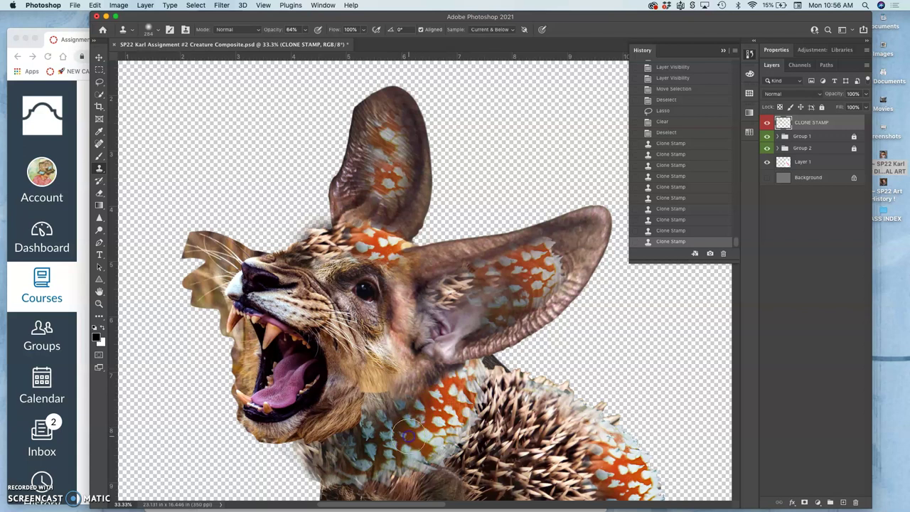
mouse_move(390, 192)
mouse_down()
mouse_move(386, 168)
mouse_move(380, 181)
mouse_up()
mouse_move(374, 228)
mouse_down()
mouse_move(360, 240)
mouse_move(370, 207)
mouse_up()
click(370, 208)
click(378, 204)
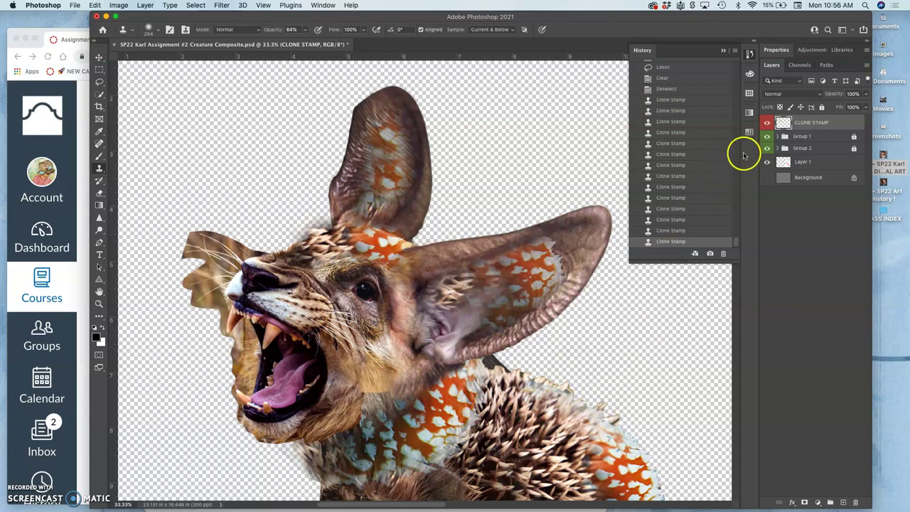
Step: Toggle the CLONE STAMP layer's visibility off and on to compare the creature with and without the cloned texture
click(767, 124)
click(767, 124)
click(768, 124)
click(767, 123)
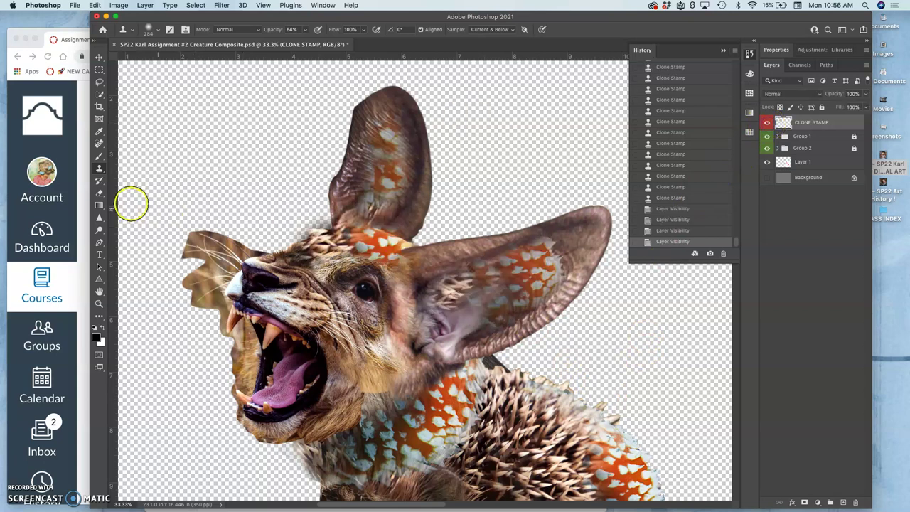
Step: Erase the excess cloned pattern from the upper part and edges of the upright ear, undoing the last eraser stroke
click(100, 193)
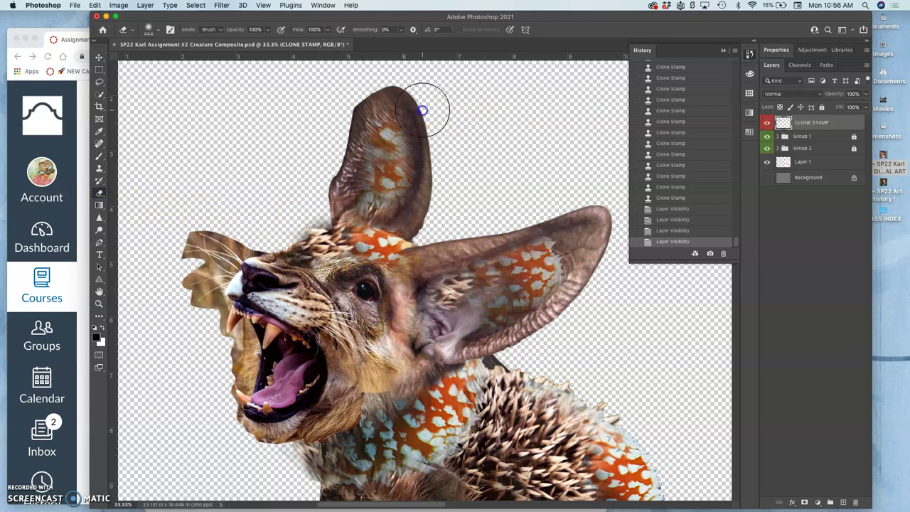
mouse_move(404, 93)
mouse_down()
mouse_move(354, 129)
mouse_move(345, 213)
mouse_up()
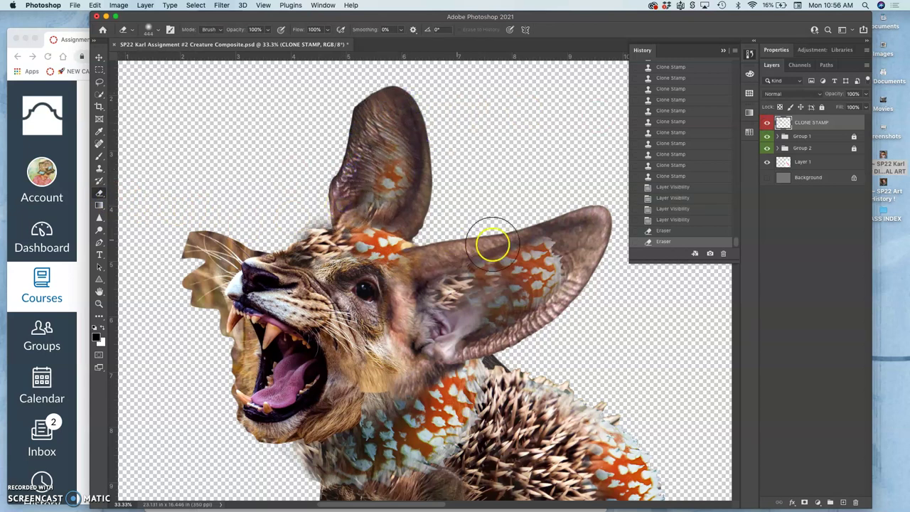
drag(401, 163, 395, 175)
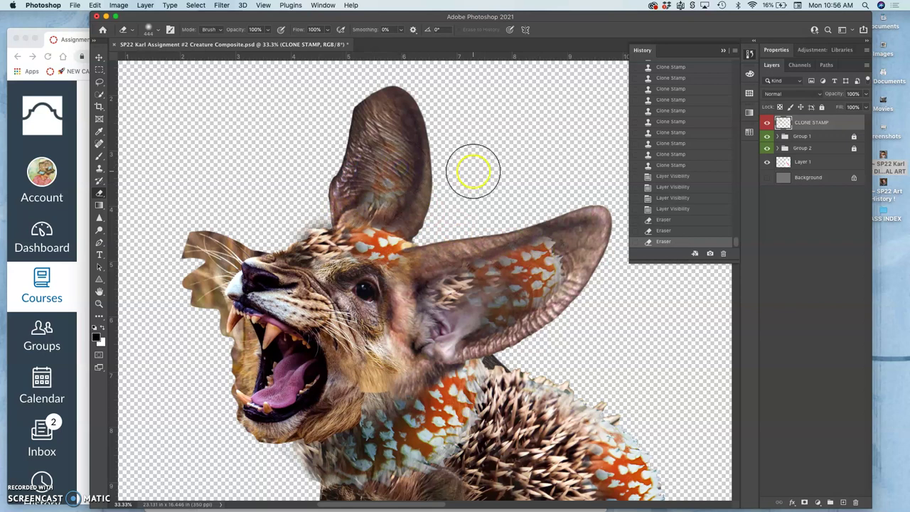
key(super+z)
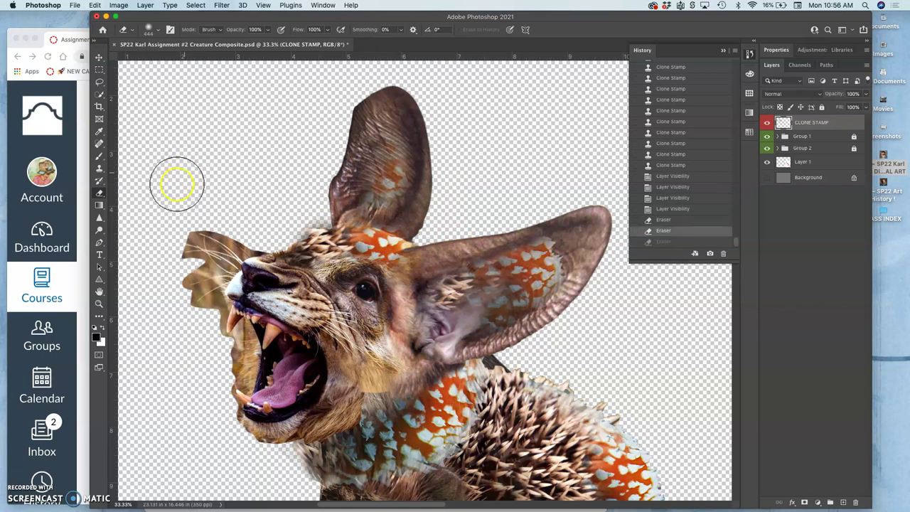
Step: Darken the cloned pattern and spines on the upright and sideways ears with the Burn tool at 14% exposure
click(100, 229)
right_click(100, 230)
click(128, 236)
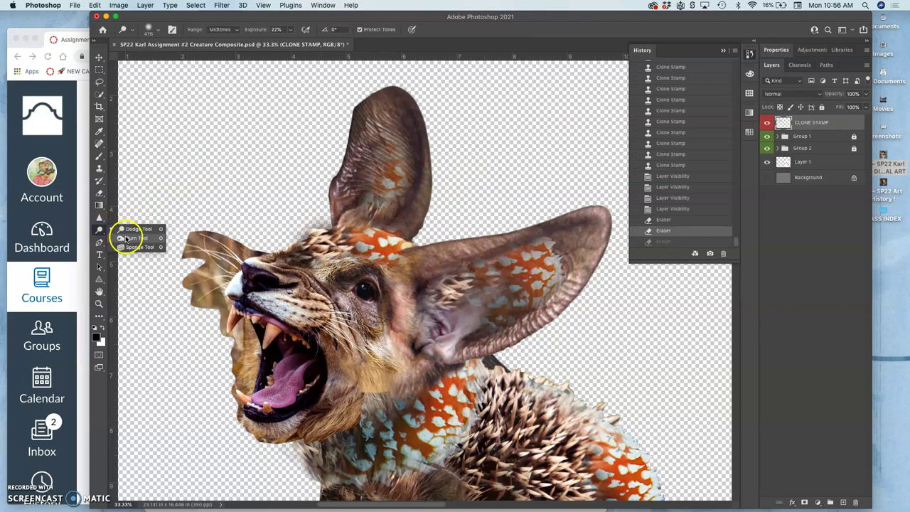
mouse_move(402, 168)
mouse_down()
mouse_move(391, 142)
mouse_move(391, 164)
mouse_up()
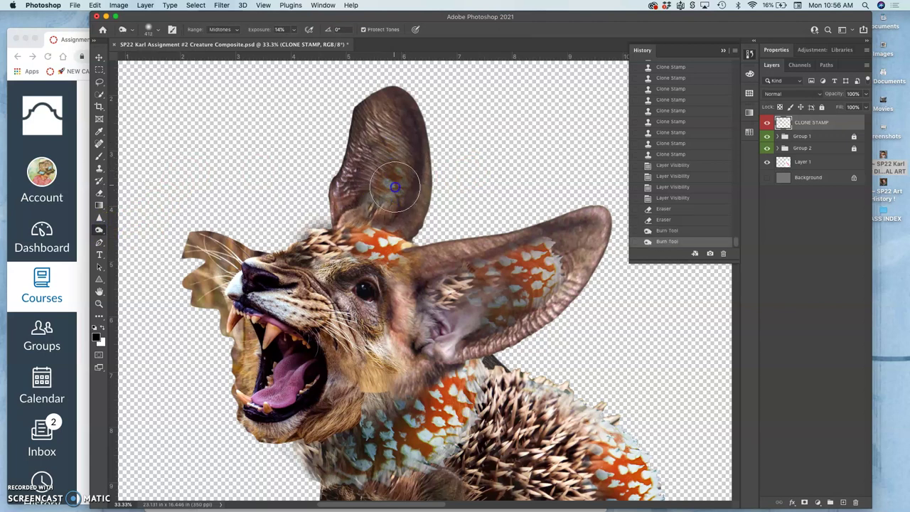
mouse_move(389, 201)
mouse_down()
mouse_move(392, 179)
mouse_move(390, 187)
mouse_up()
scroll(461, 246, down, 3)
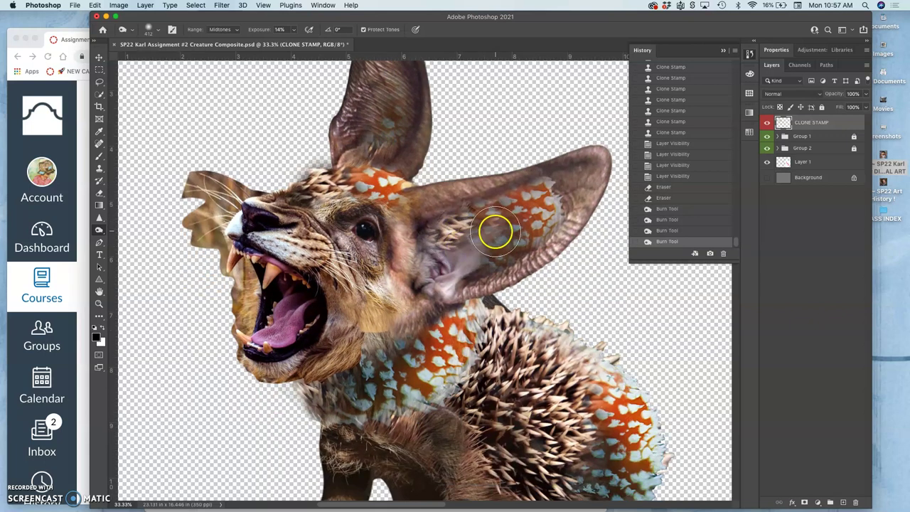
mouse_move(470, 233)
mouse_down()
mouse_move(477, 228)
mouse_move(477, 248)
mouse_move(486, 216)
mouse_up()
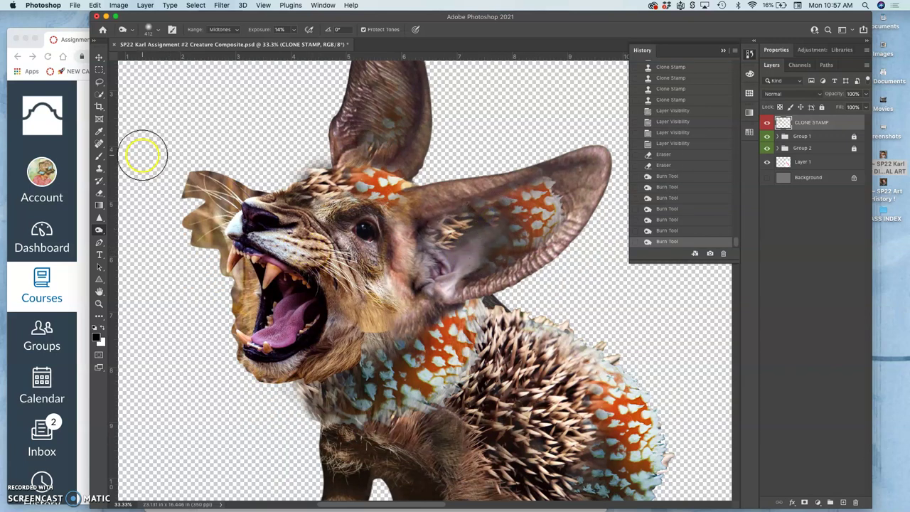
Step: Erase most of the cloned orange pattern inside the sideways ear, leaving a faint trace of it blended into the skin
click(99, 192)
mouse_move(522, 171)
mouse_down()
mouse_move(549, 190)
mouse_move(563, 217)
mouse_move(514, 265)
mouse_move(537, 181)
mouse_move(490, 193)
mouse_up()
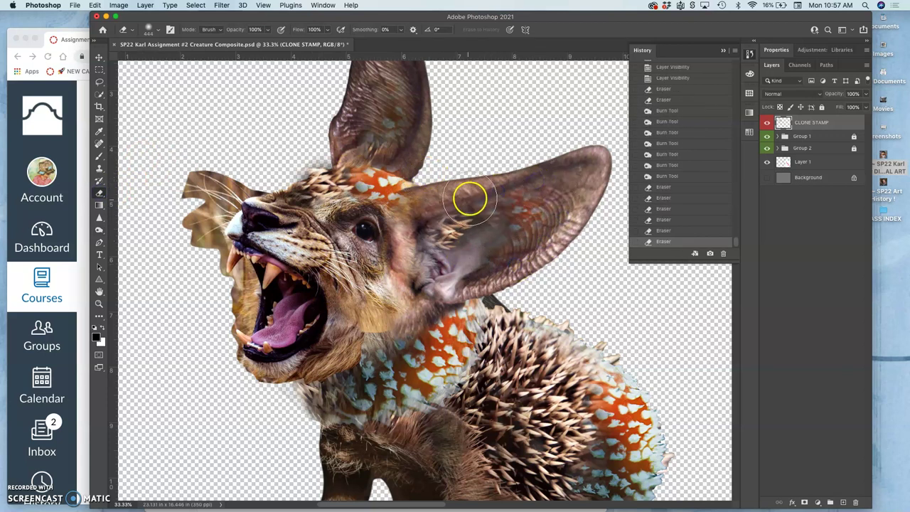
click(469, 200)
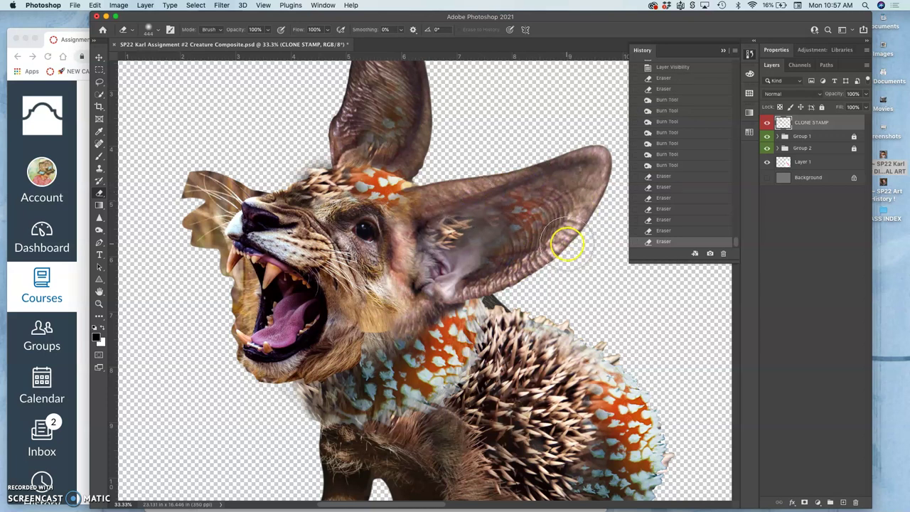
key(super+z)
drag(502, 205, 506, 212)
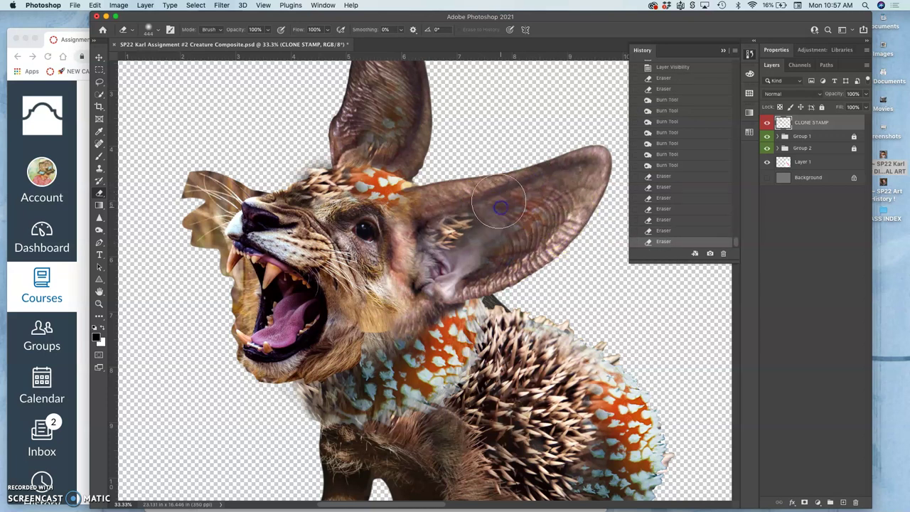
click(480, 191)
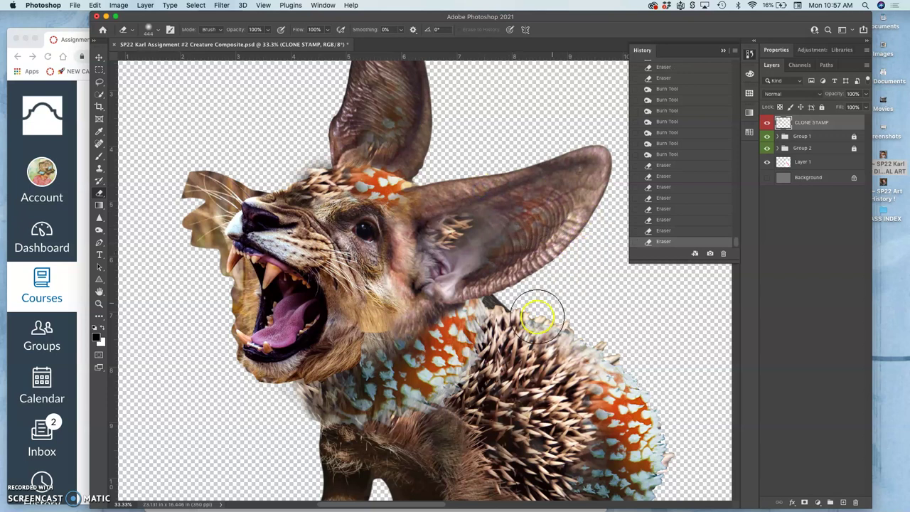
Step: Soften the edges of the cloned orange patch on the forehead between the ears with the Eraser
scroll(393, 295, right, 2)
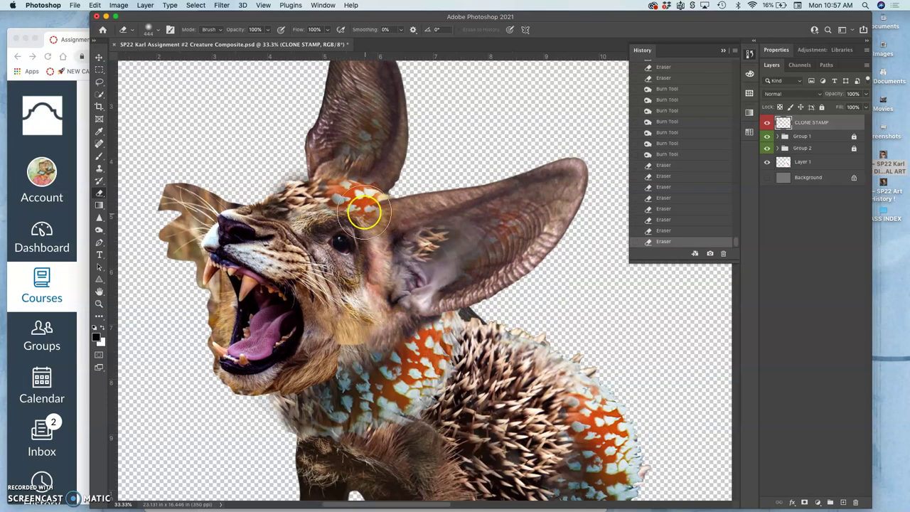
mouse_move(358, 209)
mouse_down()
mouse_move(303, 271)
mouse_move(338, 231)
mouse_move(348, 148)
mouse_move(317, 165)
mouse_up()
mouse_move(371, 229)
mouse_down()
mouse_move(394, 273)
mouse_move(379, 307)
mouse_up()
scroll(379, 308, down, 5)
scroll(424, 325, down, 5)
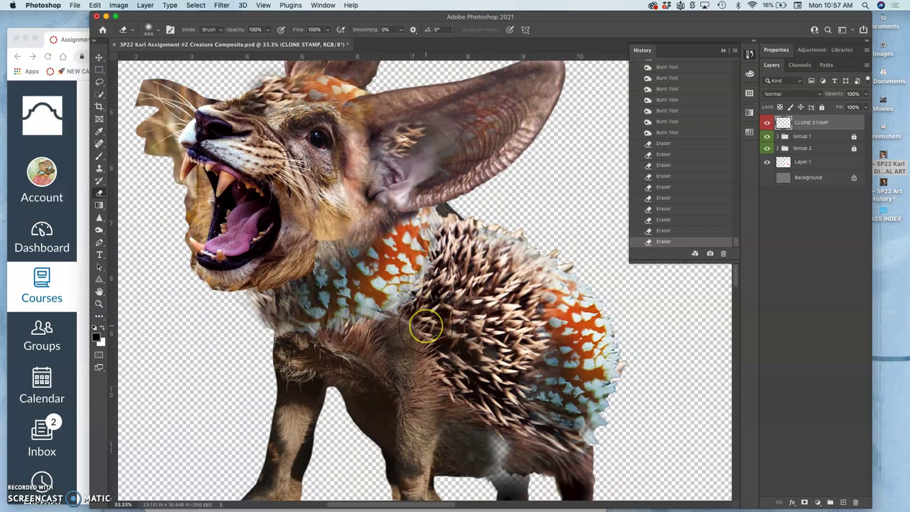
drag(494, 344, 506, 368)
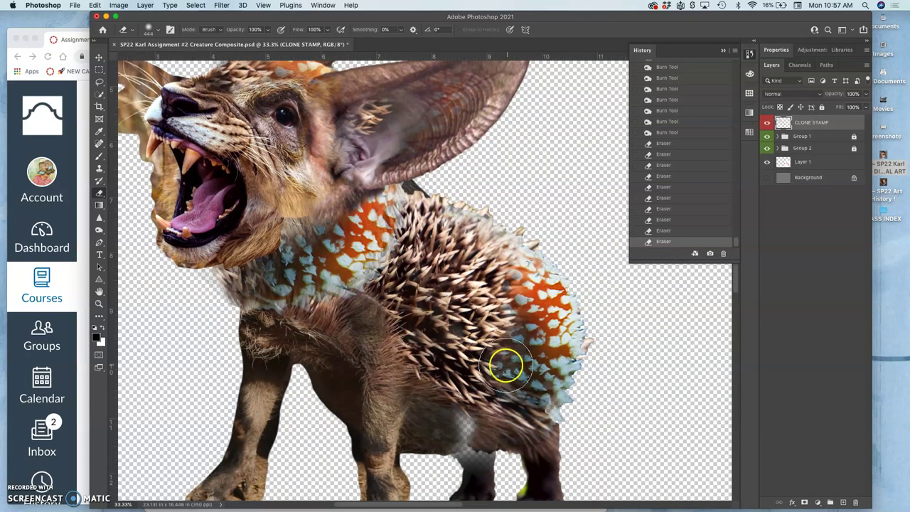
click(532, 325)
mouse_move(532, 325)
mouse_down()
mouse_move(469, 300)
mouse_move(547, 358)
mouse_move(510, 352)
mouse_move(431, 282)
mouse_move(494, 343)
mouse_move(480, 315)
mouse_up()
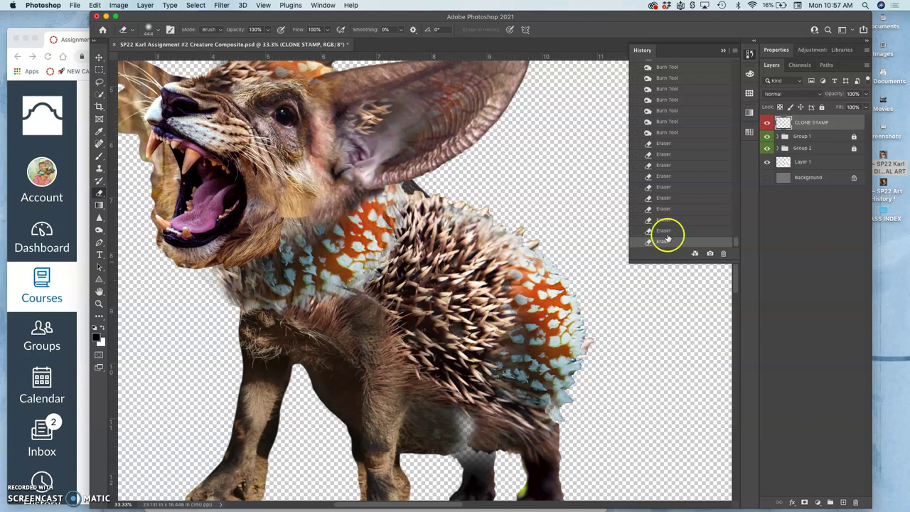
click(142, 170)
key(super+z)
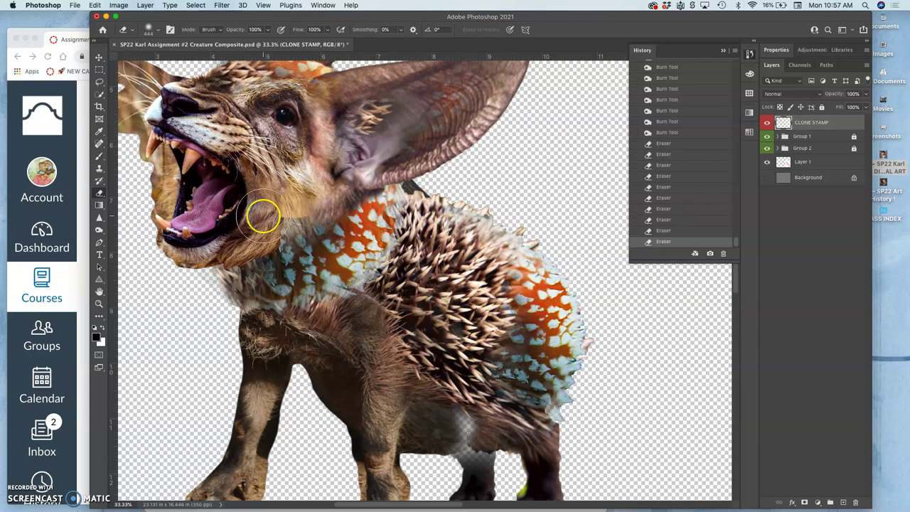
click(539, 315)
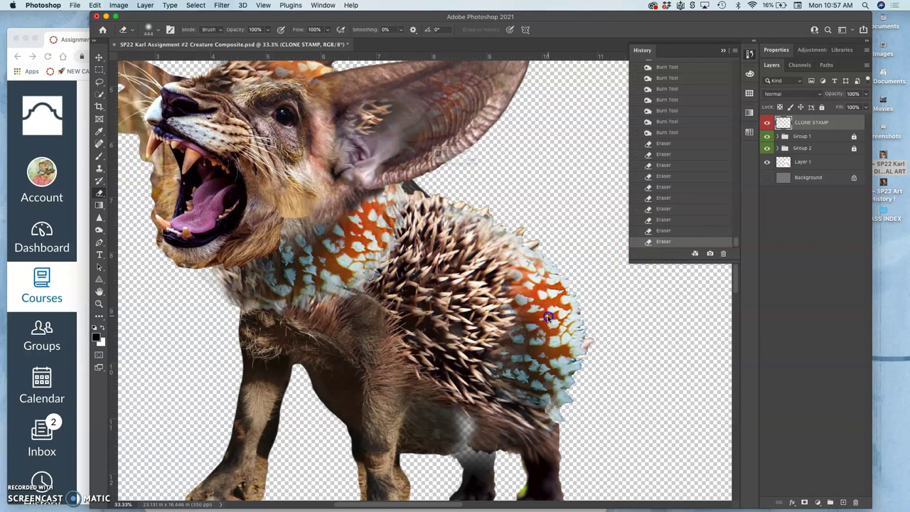
click(526, 178)
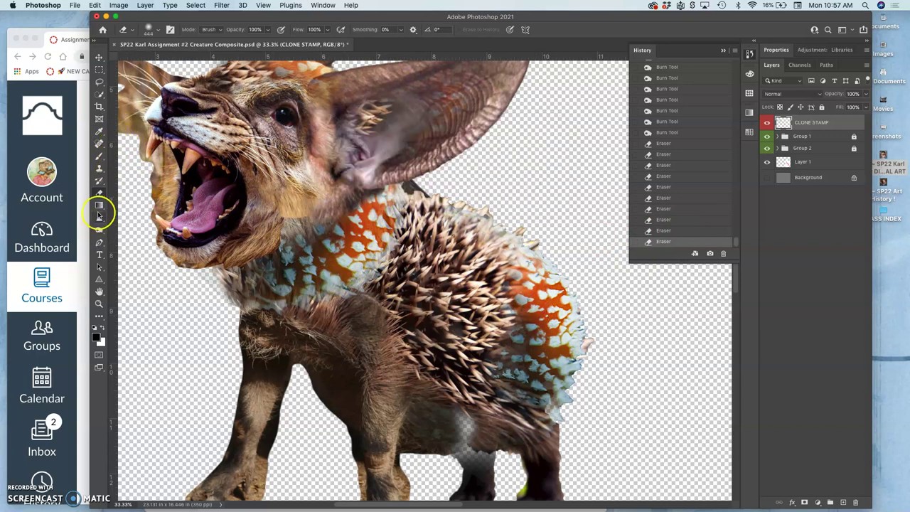
Step: Clone the orange and light-blue pattern at 64% opacity over the hedgehog spines along the creature's back and flank
click(99, 172)
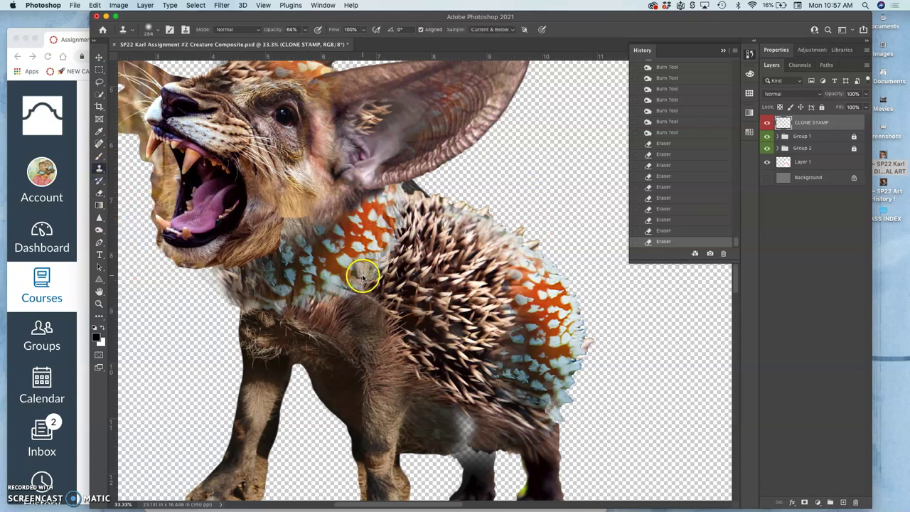
alt+click(548, 325)
mouse_move(467, 304)
mouse_down()
mouse_move(441, 299)
mouse_move(445, 285)
mouse_move(475, 330)
mouse_up()
mouse_move(505, 313)
mouse_down()
mouse_move(489, 359)
mouse_move(500, 365)
mouse_up()
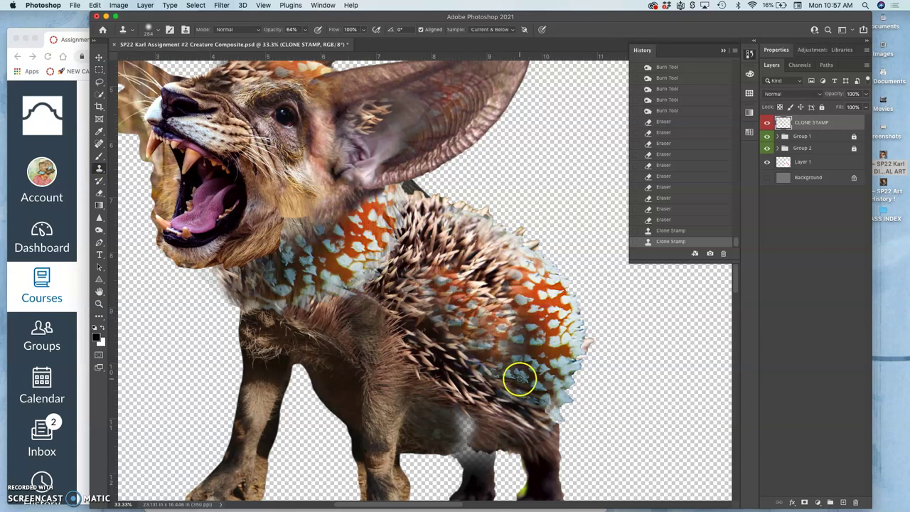
mouse_move(389, 268)
mouse_down()
mouse_move(412, 256)
mouse_move(418, 275)
mouse_up()
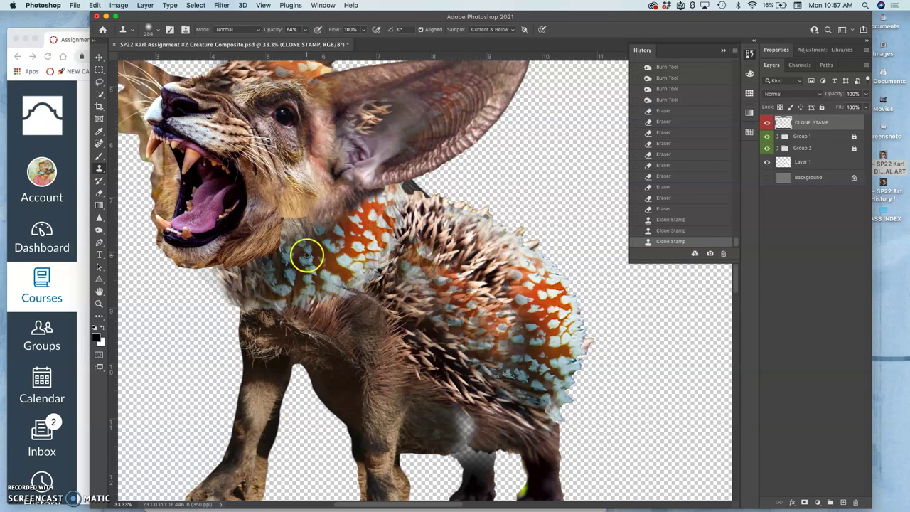
drag(387, 307, 391, 294)
mouse_move(444, 248)
mouse_down()
mouse_move(466, 256)
mouse_move(467, 275)
mouse_move(491, 277)
mouse_up()
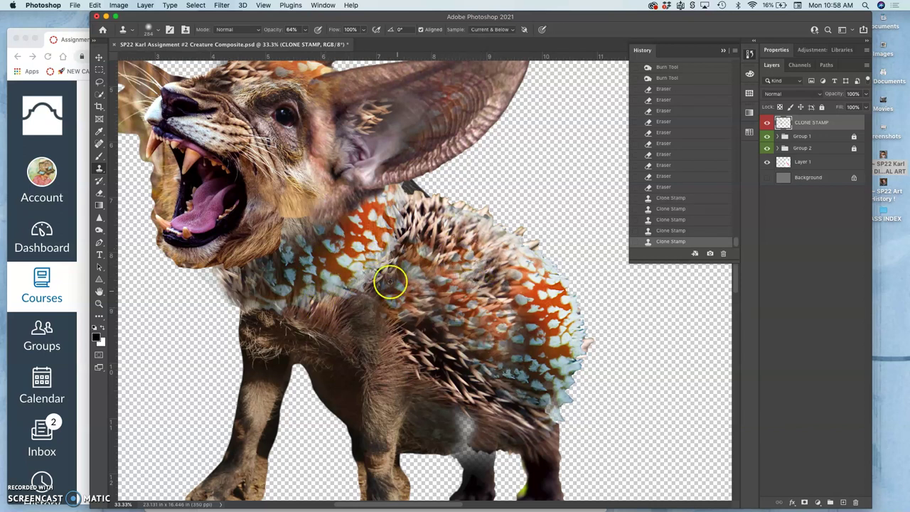
mouse_move(421, 317)
mouse_down()
mouse_move(449, 355)
mouse_move(526, 409)
mouse_up()
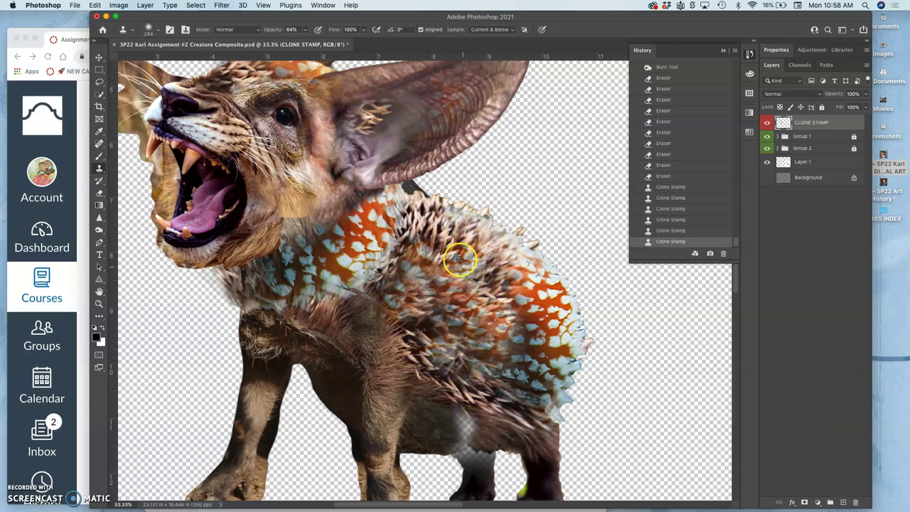
mouse_move(339, 246)
mouse_down()
mouse_move(440, 231)
mouse_move(474, 257)
mouse_move(366, 233)
mouse_move(483, 258)
mouse_up()
click(365, 232)
Step: Hide Group 1, Group 2 and Layer 1 to isolate the cloned strokes, and show both groups again
key(super+minus)
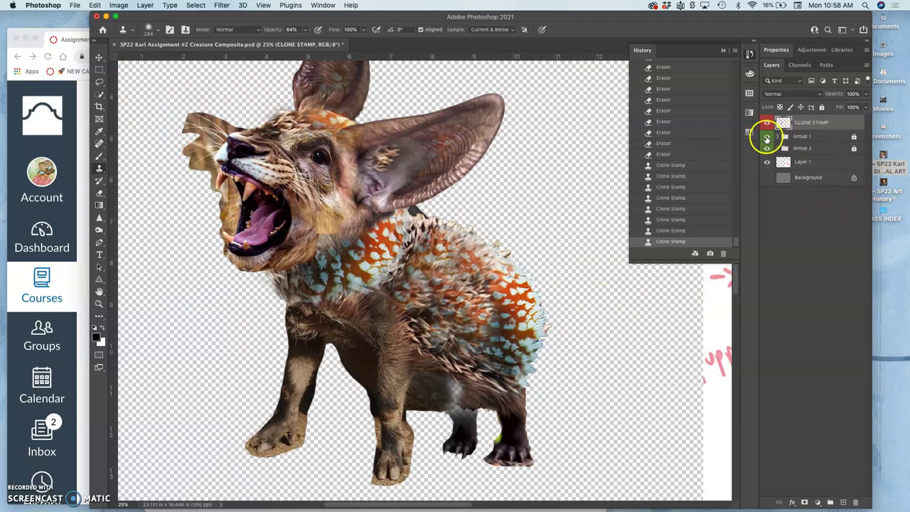
click(767, 136)
click(767, 148)
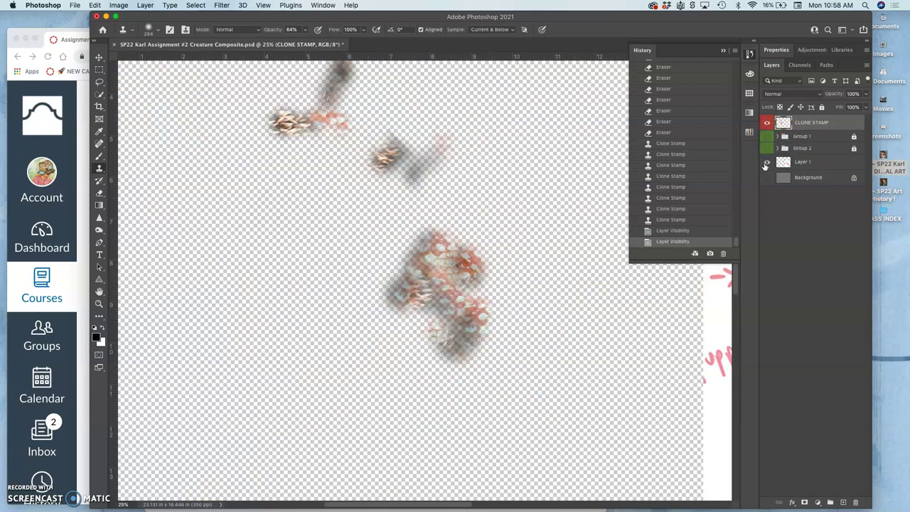
click(766, 163)
scroll(516, 200, up, 2)
scroll(515, 201, left, 2)
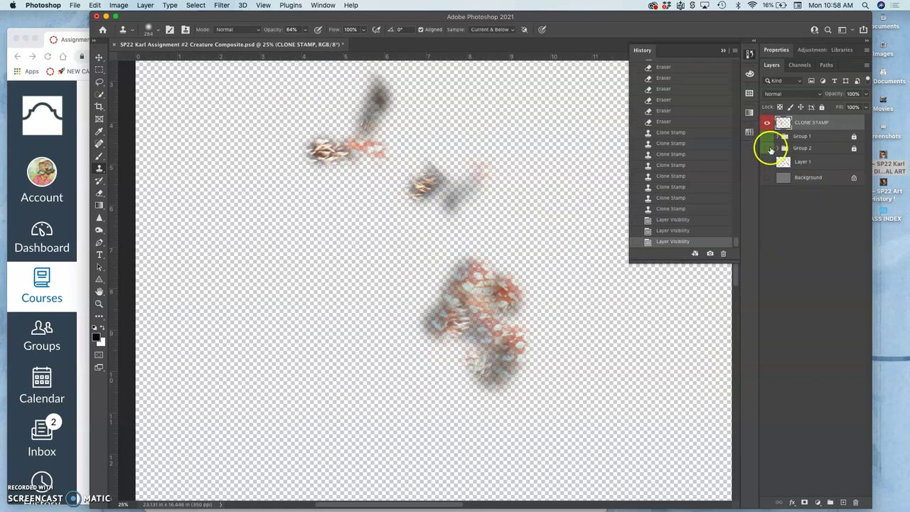
click(766, 148)
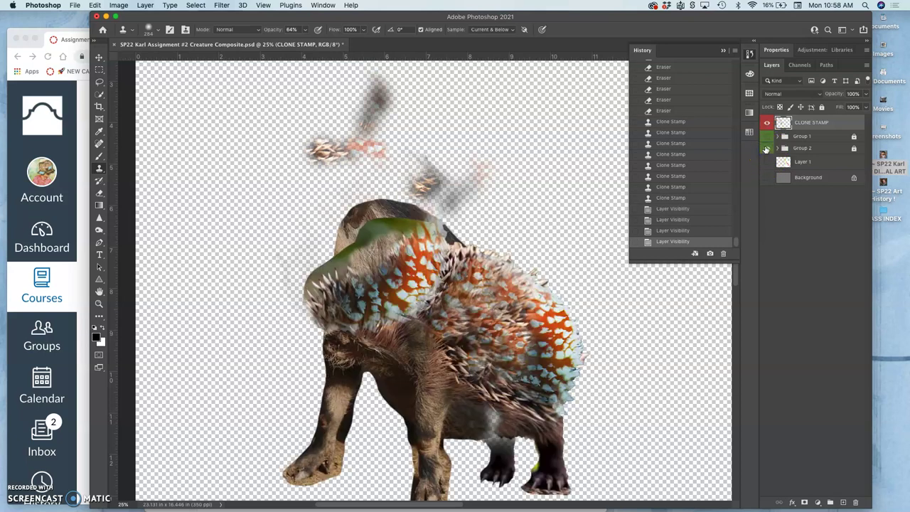
click(768, 137)
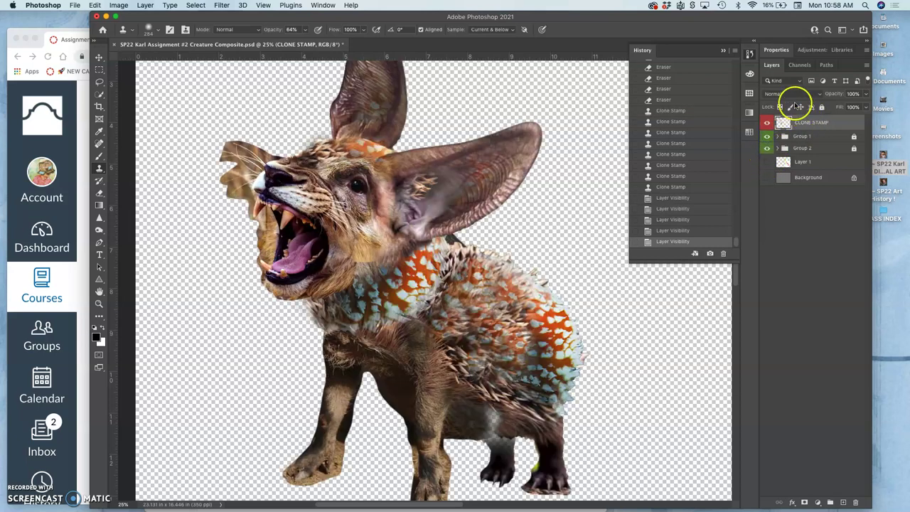
Step: Open the blending mode choices for the CLONE STAMP layer
click(819, 94)
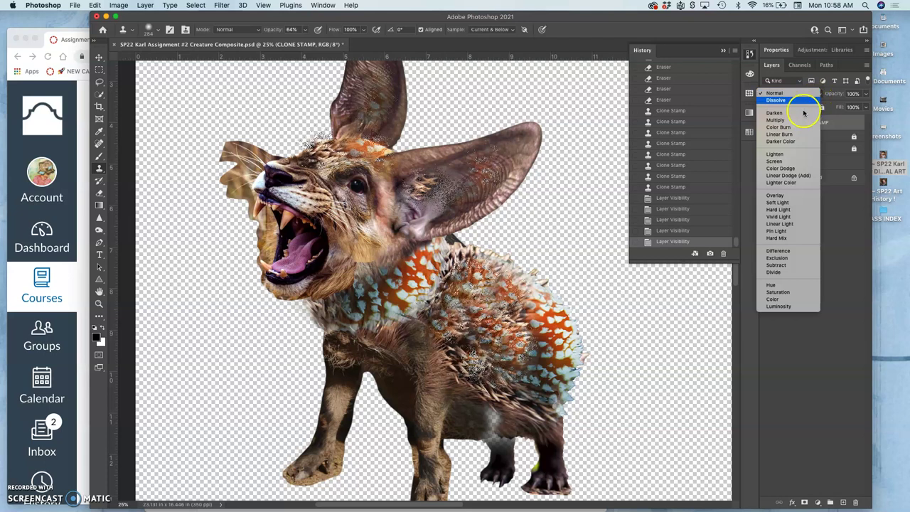